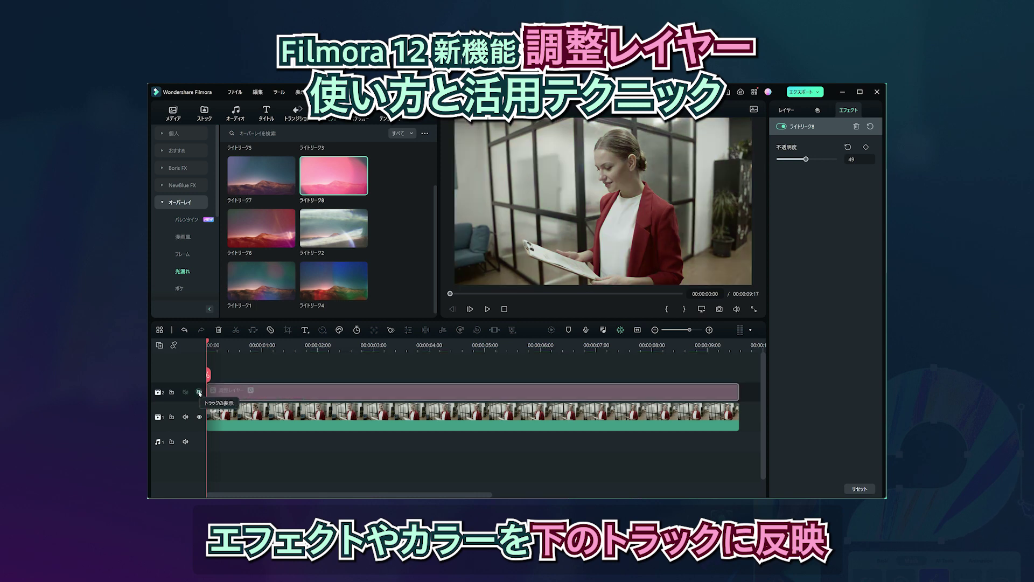
pyautogui.click(200, 392)
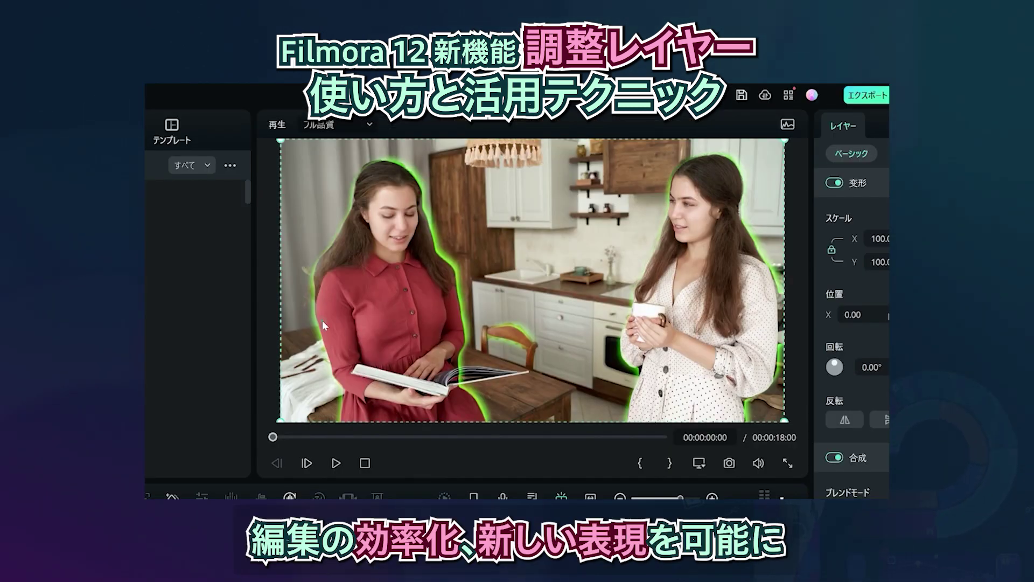
pyautogui.moveTo(323, 325); pyautogui.dragTo(505, 330)
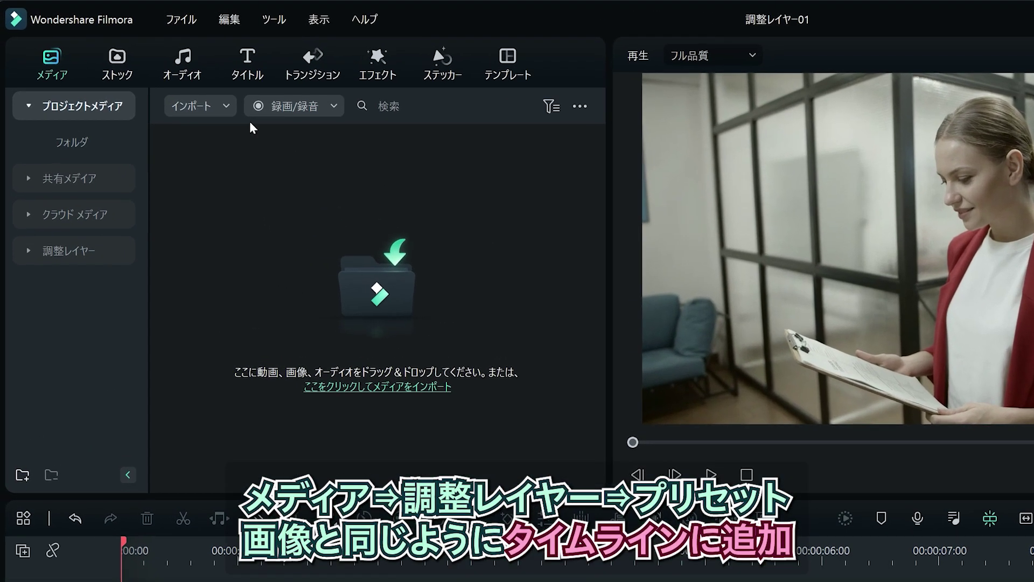
# Place the 調整レイヤー preset on a track above the video clip and extend it to the clip's end.
pyautogui.click(47, 263)
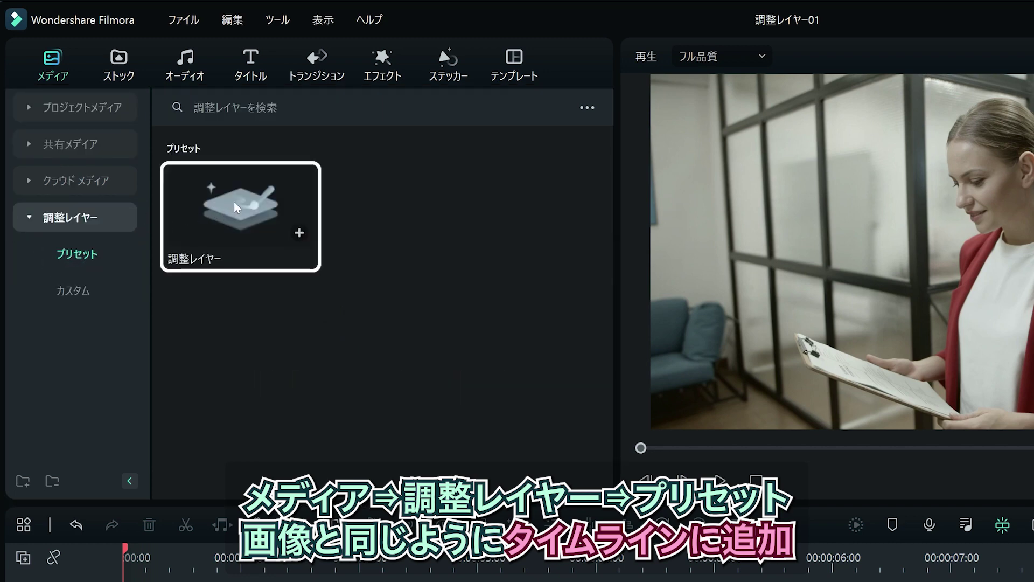
pyautogui.moveTo(236, 206); pyautogui.dragTo(240, 422)
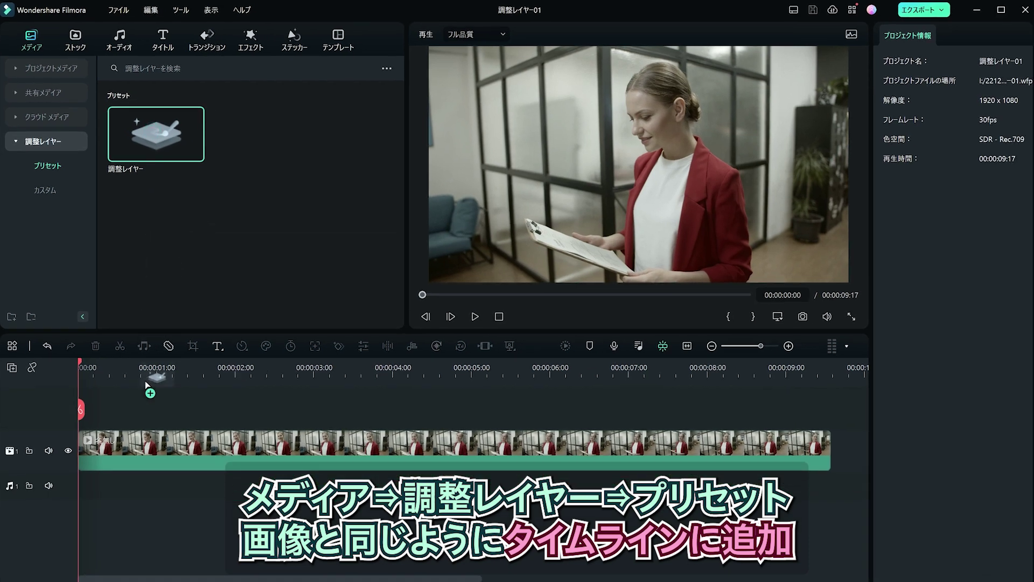
pyautogui.moveTo(146, 383); pyautogui.dragTo(81, 412)
pyautogui.moveTo(466, 427); pyautogui.dragTo(829, 457)
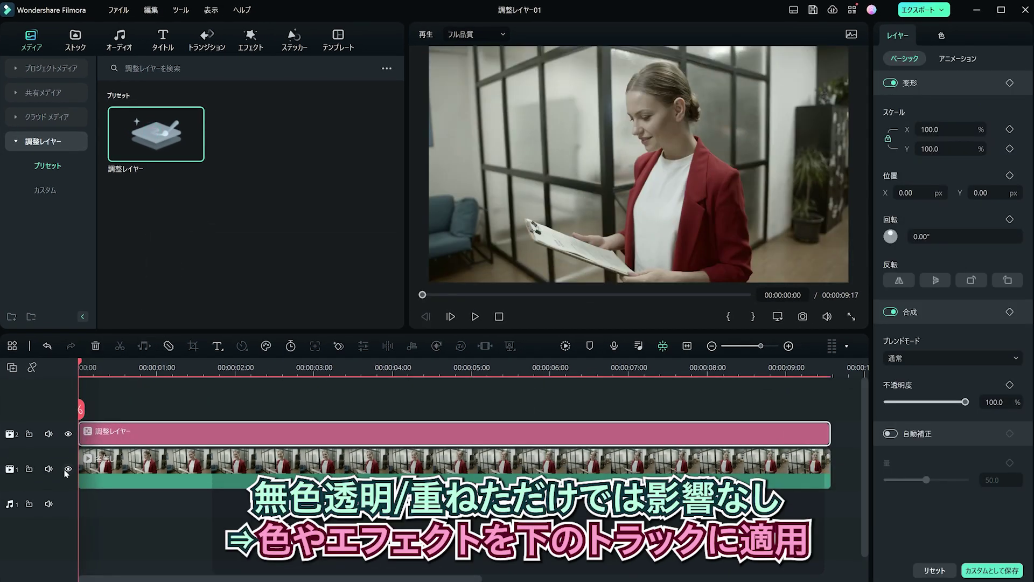
# Toggle the visibility of the video track and the adjustment layer track to compare the picture with and without the layer.
pyautogui.click(67, 469)
pyautogui.click(68, 469)
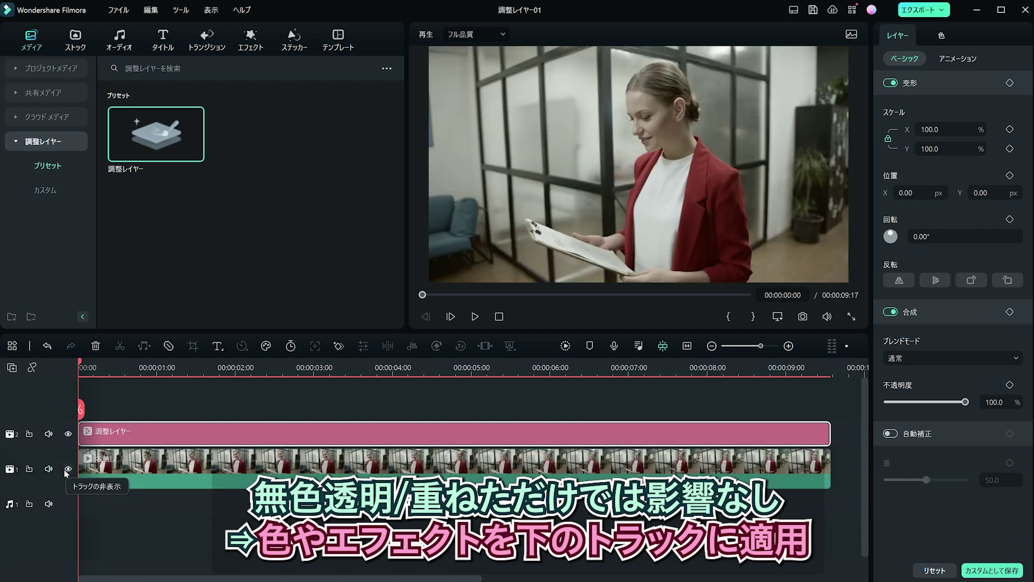
pyautogui.click(68, 434)
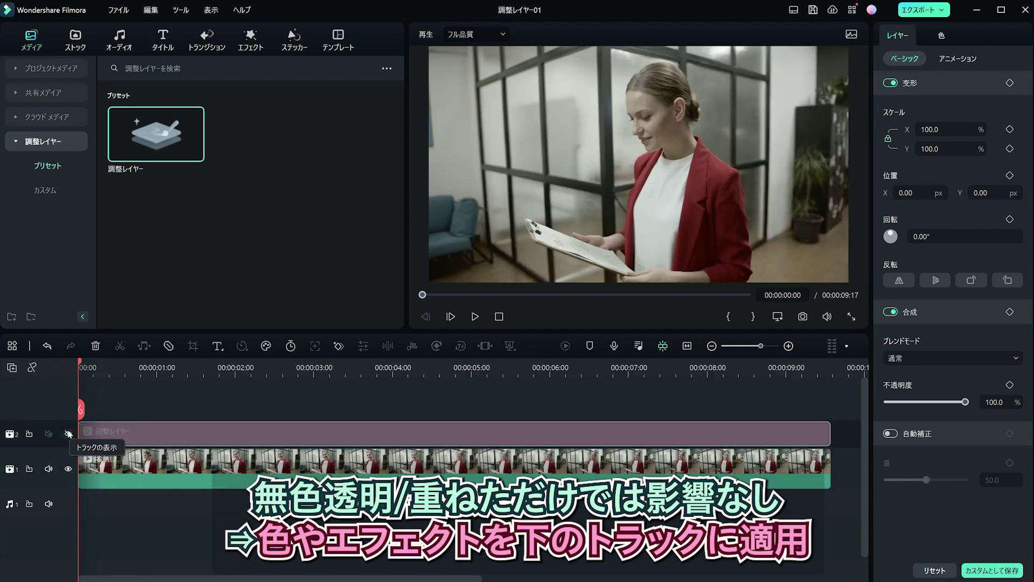
pyautogui.click(68, 433)
pyautogui.click(69, 433)
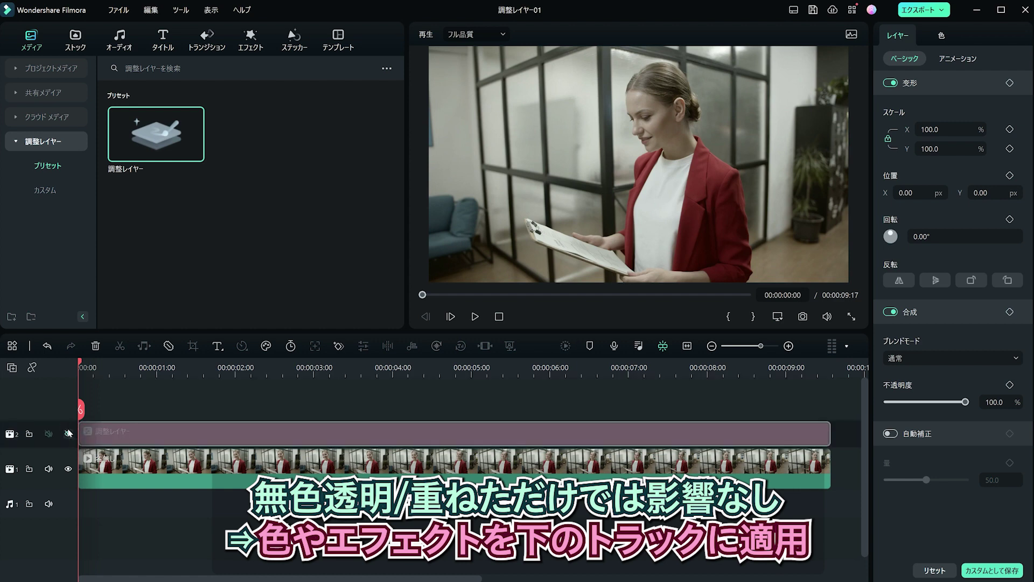
pyautogui.click(68, 433)
# Set the adjustment layer's colour temperature to 10.9, tint 1.6, exposure 34.4, contrast 9.4, vibrance 26.6 and saturation 17.2.
pyautogui.click(179, 432)
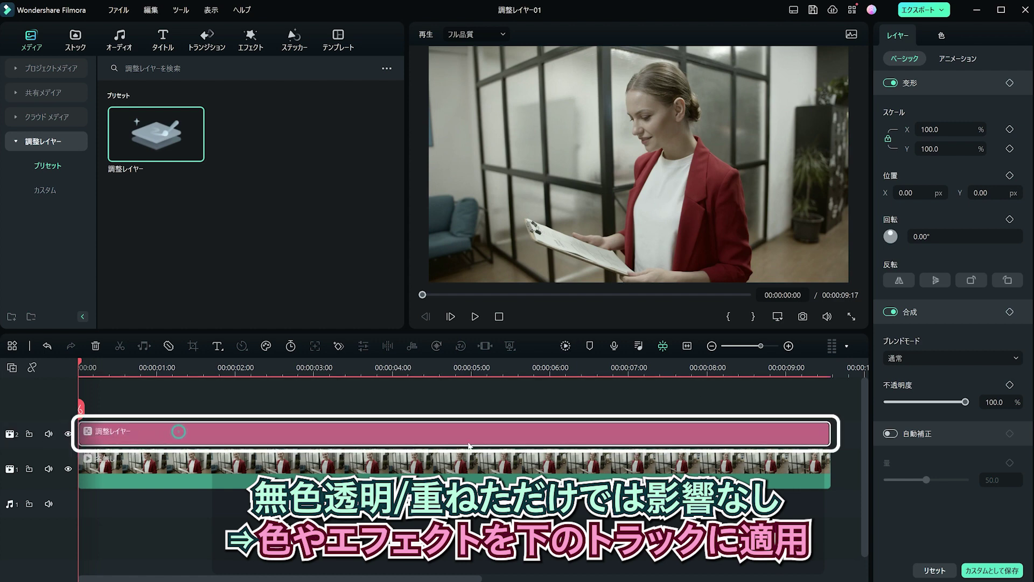
pyautogui.click(942, 36)
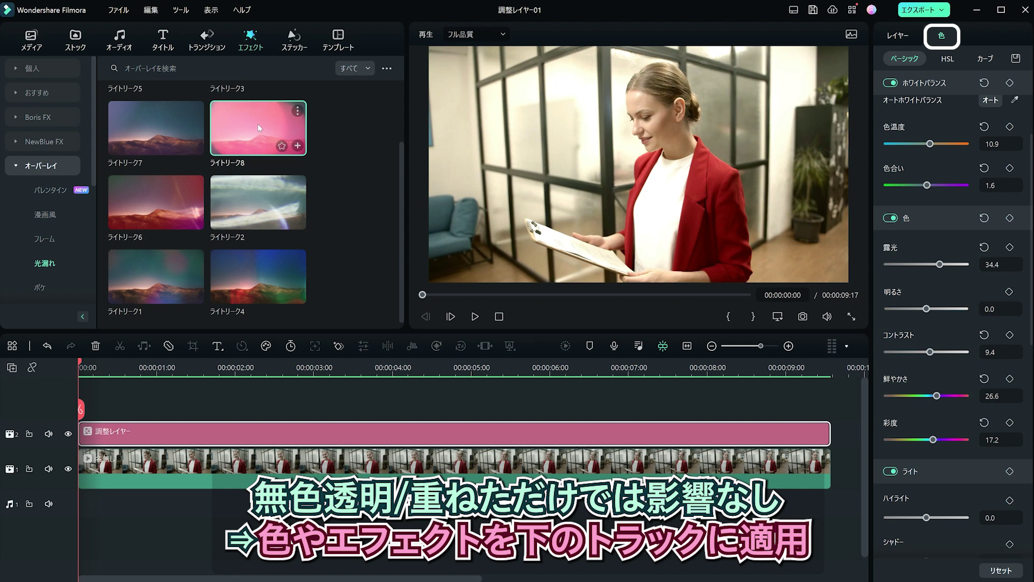
# Apply the ライトリーク8 overlay to the adjustment layer with its opacity lowered to 49, and save the layer as custom.
pyautogui.moveTo(258, 128); pyautogui.dragTo(235, 437)
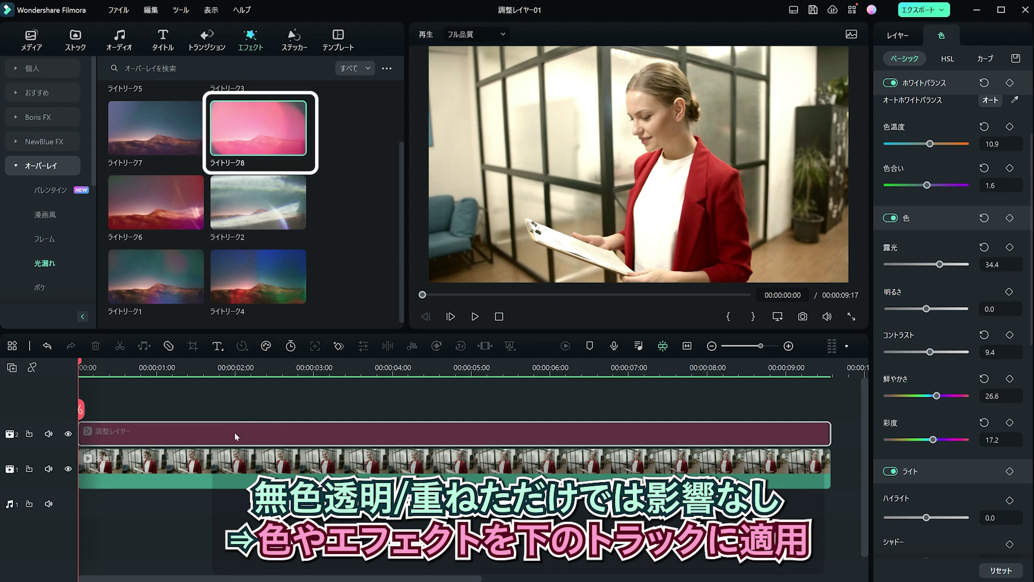
pyautogui.moveTo(946, 105); pyautogui.dragTo(925, 105)
pyautogui.click(474, 316)
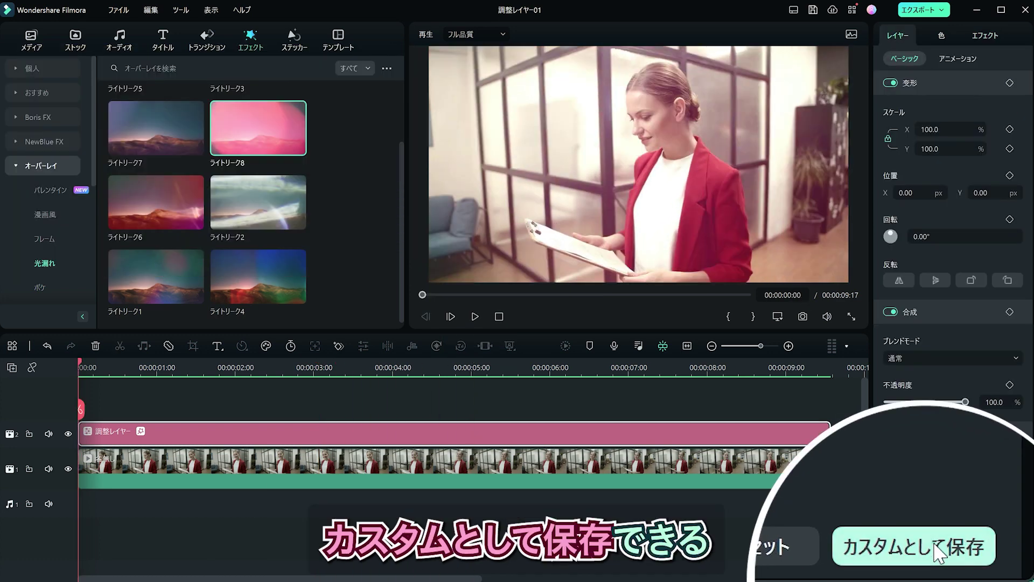
pyautogui.click(940, 552)
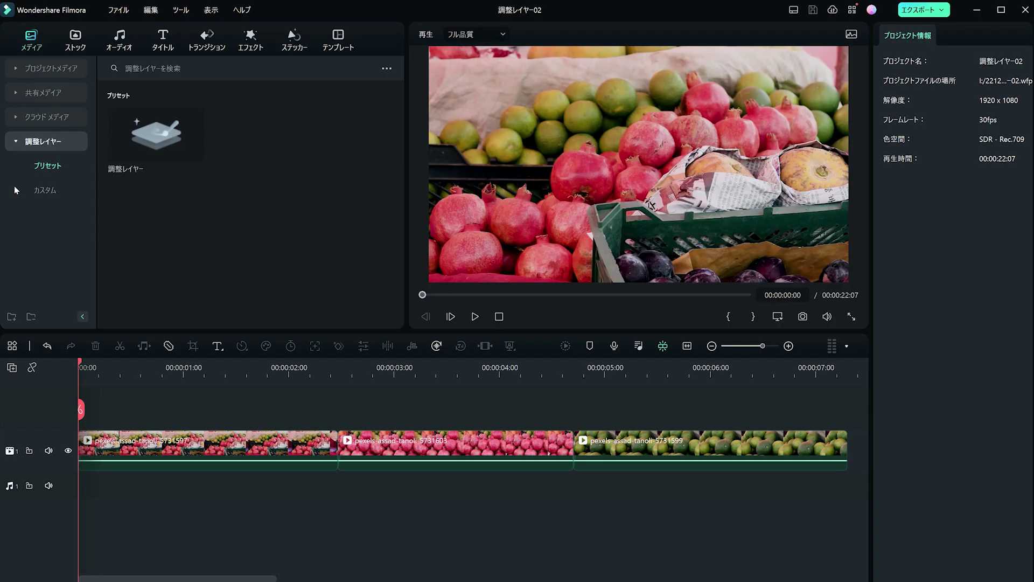
# Add an adjustment layer above the fruit clips and set exposure 23.4, brightness 6.3, contrast 10.9, temperature -15.6 and tint -3.1.
pyautogui.click(250, 365)
pyautogui.click(941, 35)
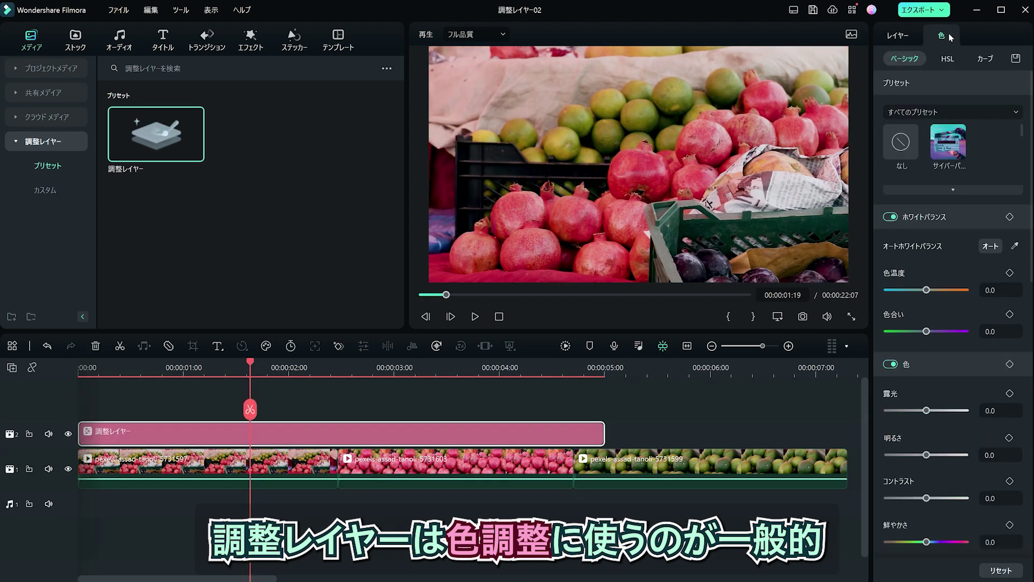
pyautogui.moveTo(926, 410); pyautogui.dragTo(935, 410)
pyautogui.moveTo(927, 498); pyautogui.dragTo(926, 500)
pyautogui.moveTo(926, 455); pyautogui.dragTo(927, 455)
pyautogui.moveTo(926, 289); pyautogui.dragTo(921, 290)
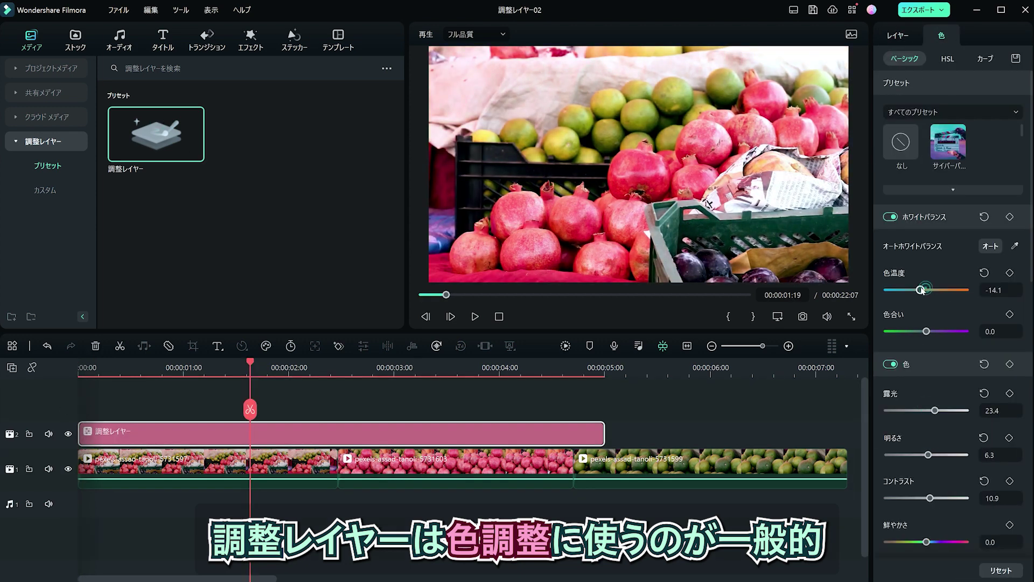
# Set the layer's vibrance to 6.3, saturation 1.6, highlights -26.6, shadows 50, blacks 100 and temperature -21.9, and raise the whites.
pyautogui.scroll(-2, 926, 394)
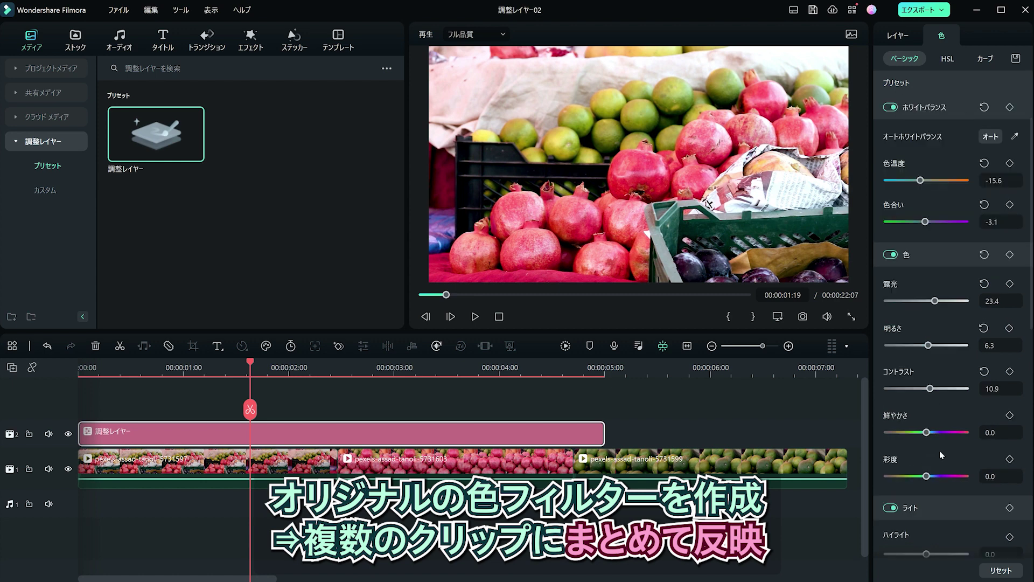
pyautogui.scroll(-2, 930, 453)
pyautogui.moveTo(926, 441); pyautogui.dragTo(965, 504)
pyautogui.scroll(-1, 937, 474)
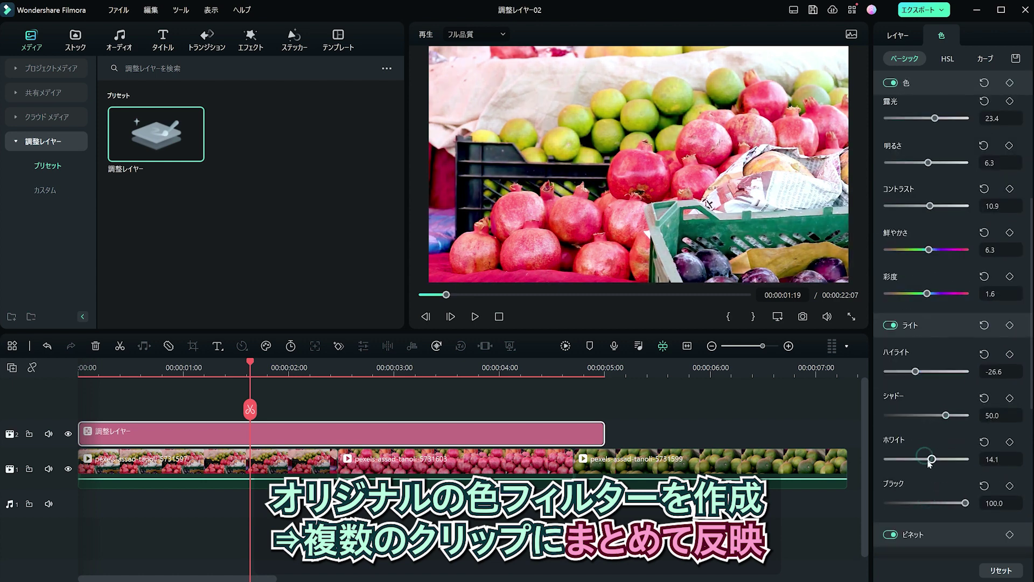
pyautogui.scroll(3, 930, 452)
pyautogui.moveTo(918, 146); pyautogui.dragTo(917, 146)
# Scrub through the fruit clips and extend the adjustment layer to the end of the third clip.
pyautogui.moveTo(249, 367); pyautogui.dragTo(582, 367)
pyautogui.moveTo(604, 433); pyautogui.dragTo(812, 436)
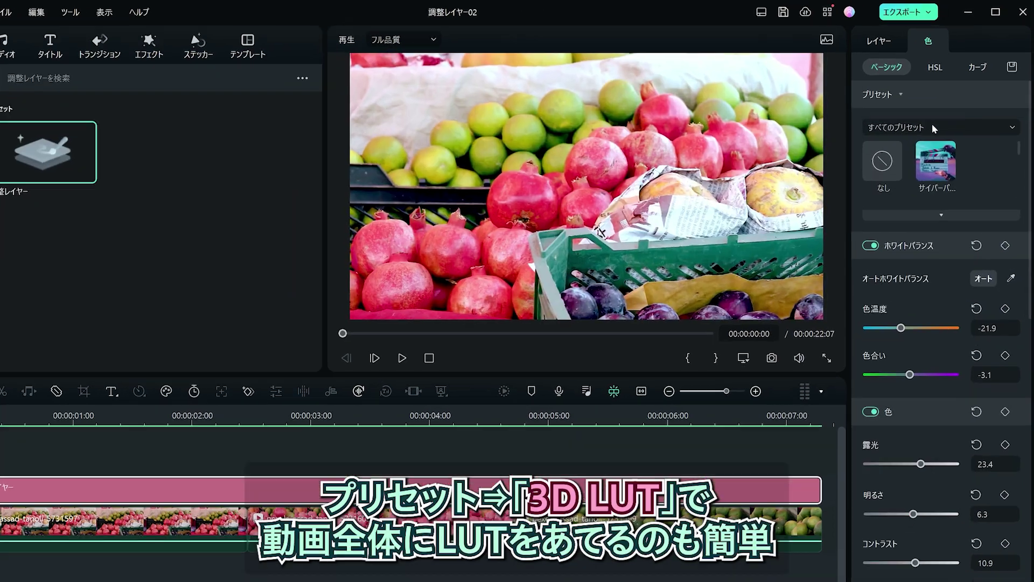
# Filter the colour presets to 3D LUT and expand the list to browse the available LUTs.
pyautogui.click(933, 128)
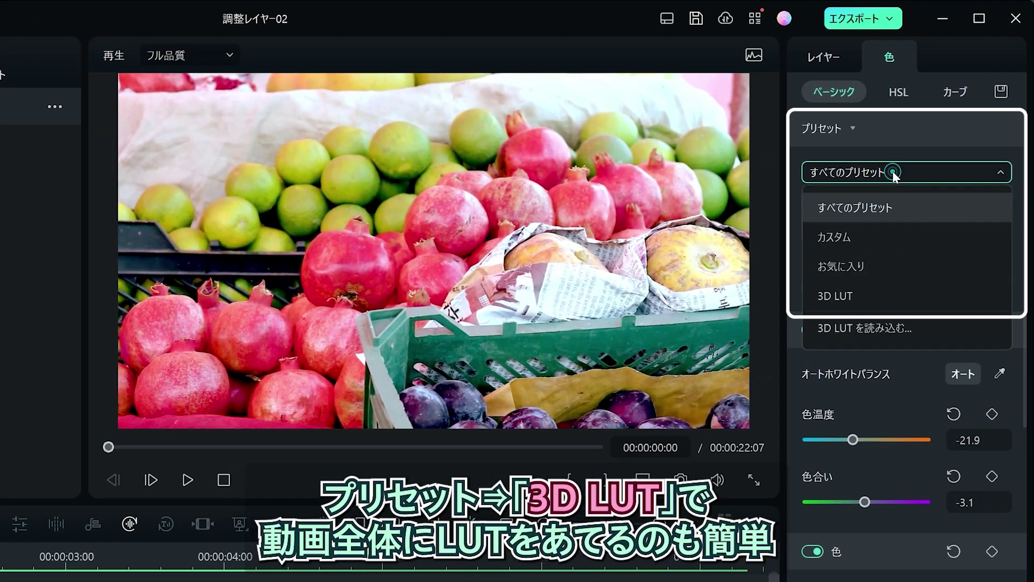
pyautogui.click(867, 297)
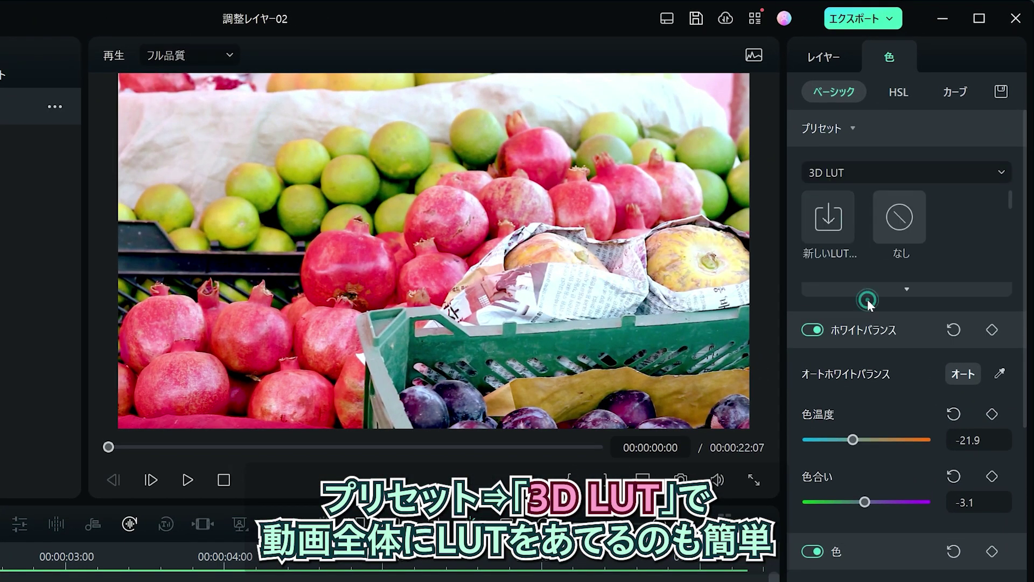
pyautogui.click(924, 288)
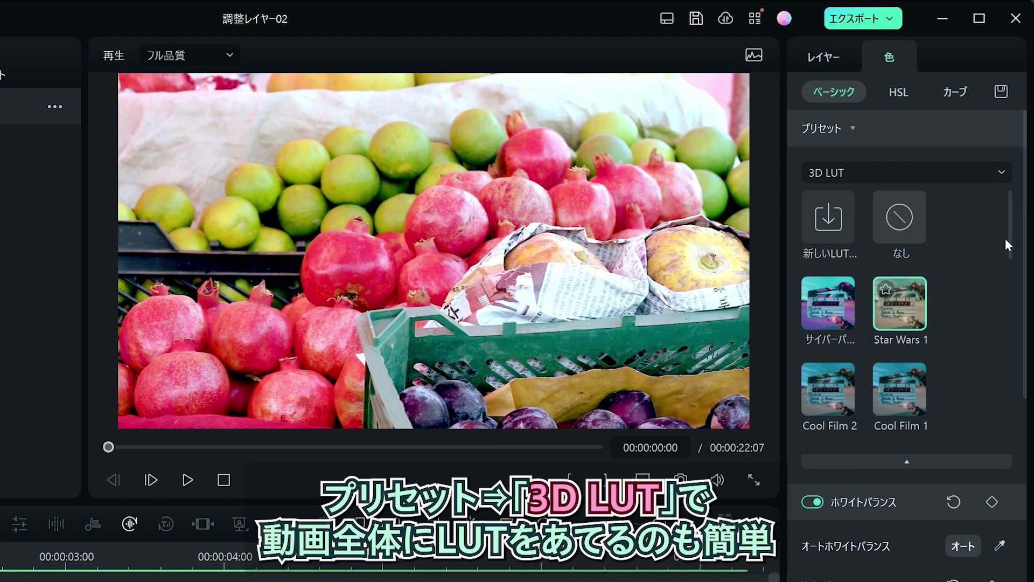
pyautogui.scroll(-2, 1010, 234)
pyautogui.scroll(2, 1013, 286)
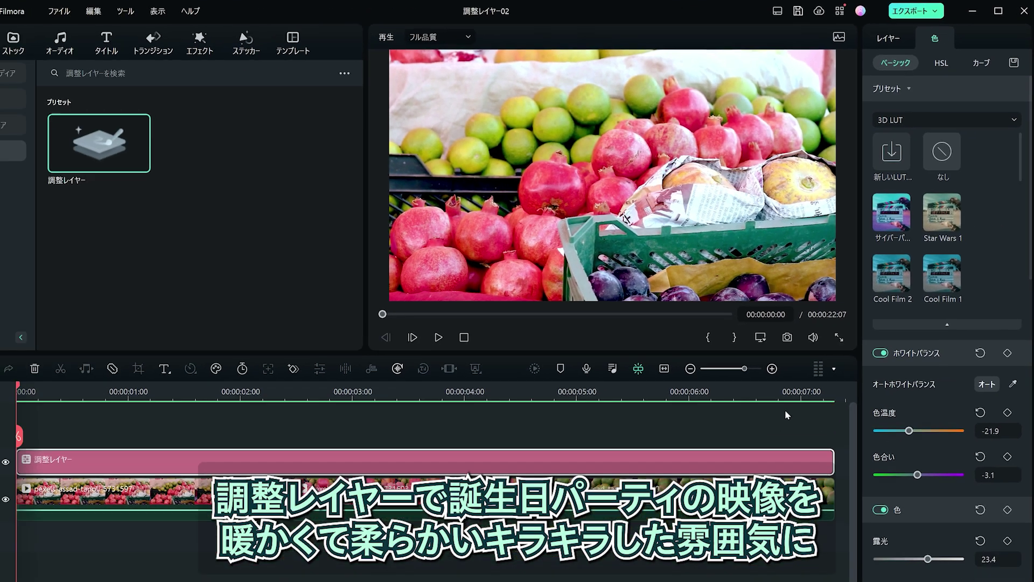
# Add an adjustment layer above the birthday party clips and open its colour curves.
pyautogui.hscroll(10, 336, 425)
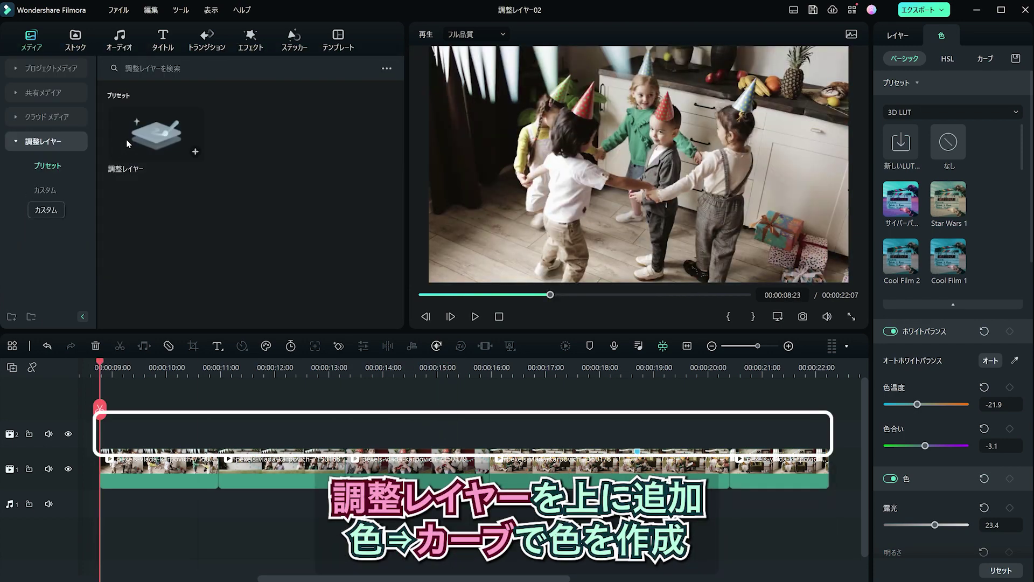
pyautogui.moveTo(155, 302); pyautogui.dragTo(124, 434)
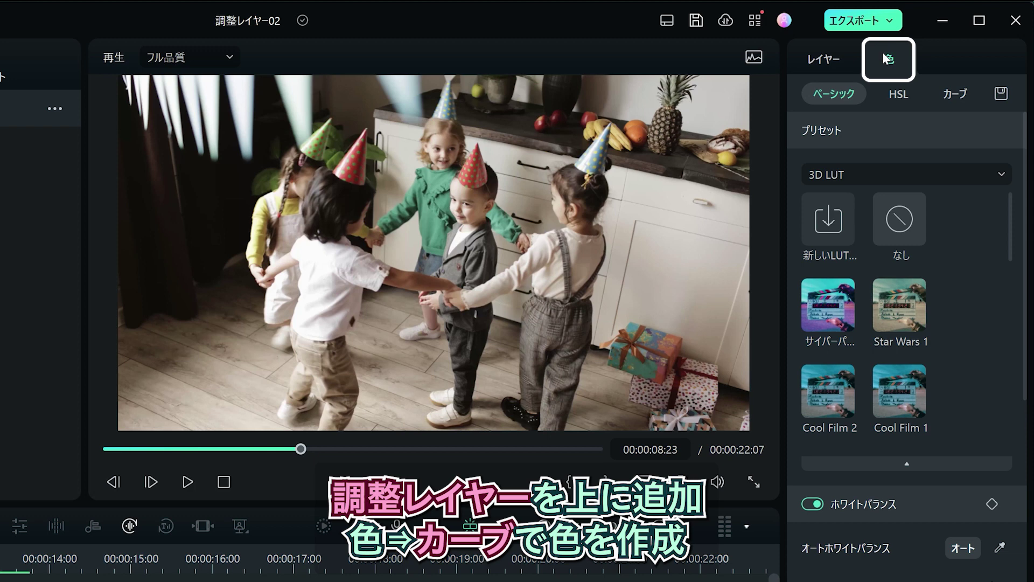
pyautogui.click(951, 98)
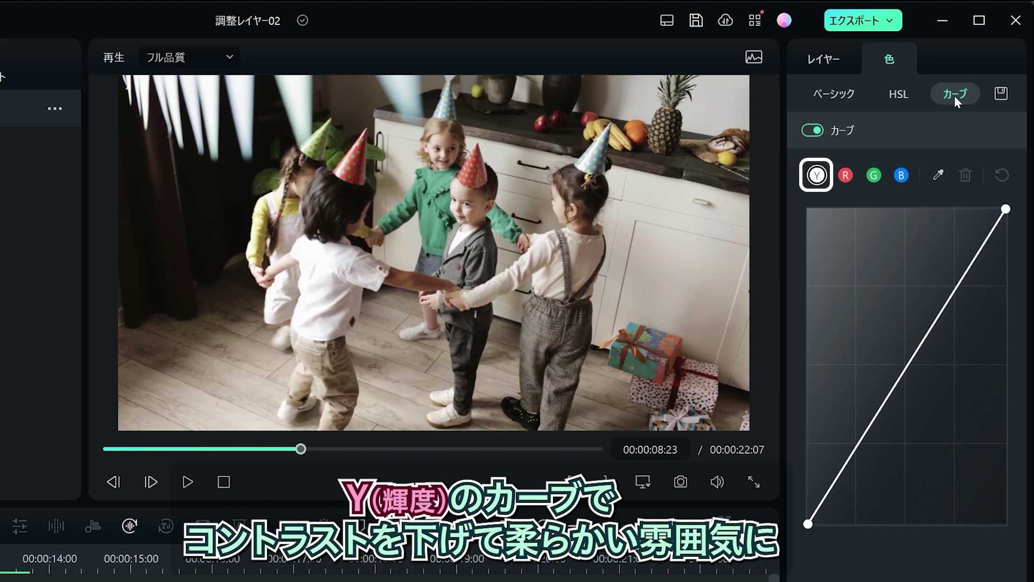
# Try moving the highlight and shadow end points of the Y curve inward, and put them back at the corners.
pyautogui.moveTo(1006, 208); pyautogui.dragTo(1022, 261)
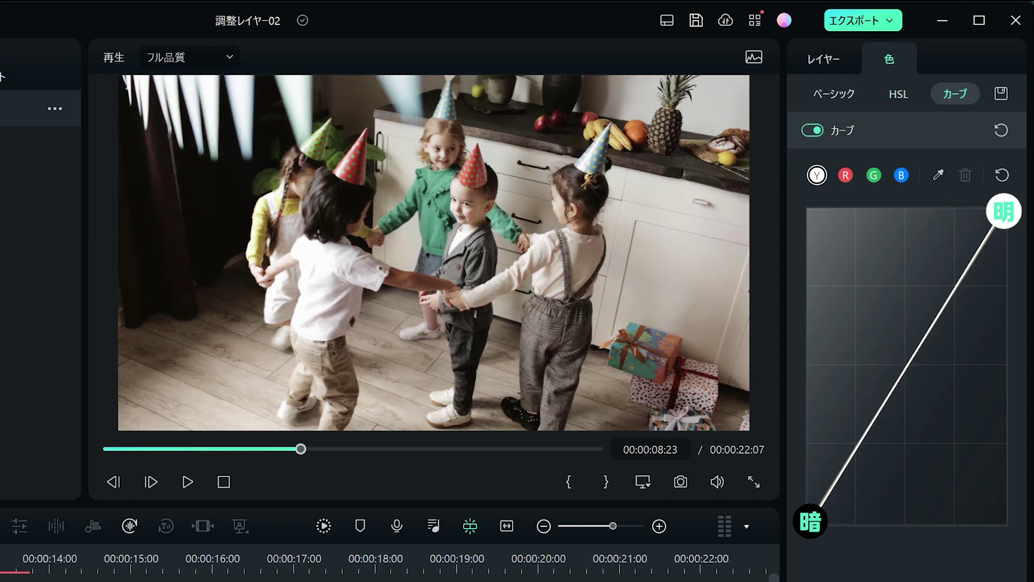
pyautogui.moveTo(818, 503); pyautogui.dragTo(808, 523)
pyautogui.moveTo(1002, 211)
pyautogui.mouseDown()
pyautogui.moveTo(949, 205)
pyautogui.moveTo(1013, 213)
pyautogui.moveTo(1022, 272)
pyautogui.moveTo(1004, 208)
pyautogui.mouseUp()
pyautogui.moveTo(808, 523)
pyautogui.mouseDown()
pyautogui.moveTo(803, 488)
pyautogui.moveTo(815, 523)
pyautogui.moveTo(870, 528)
pyautogui.moveTo(809, 523)
pyautogui.mouseUp()
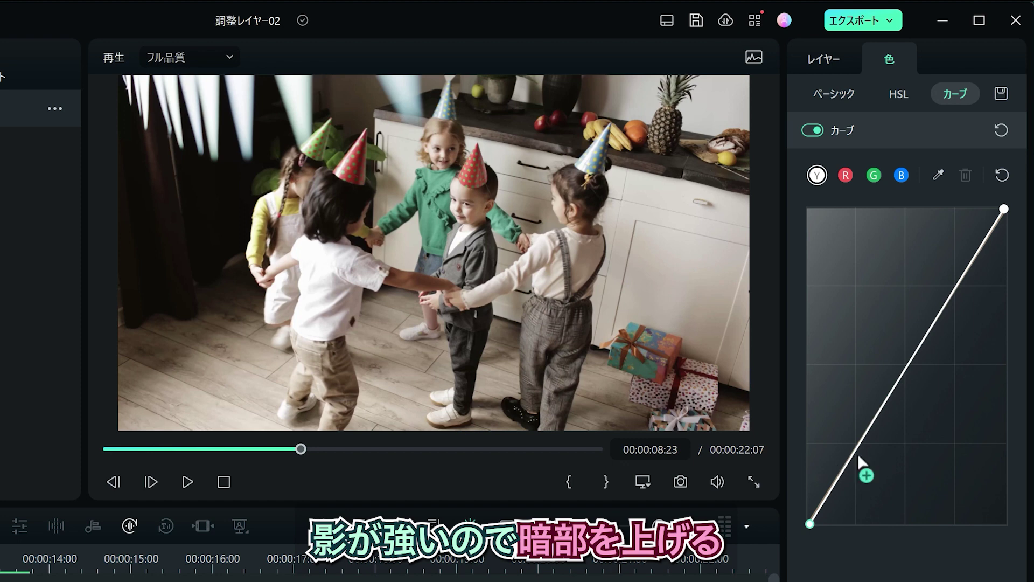
# Add a shadow point to the Y curve and raise it, and lower a highlight point slightly to soften the contrast.
pyautogui.moveTo(854, 453); pyautogui.dragTo(866, 403)
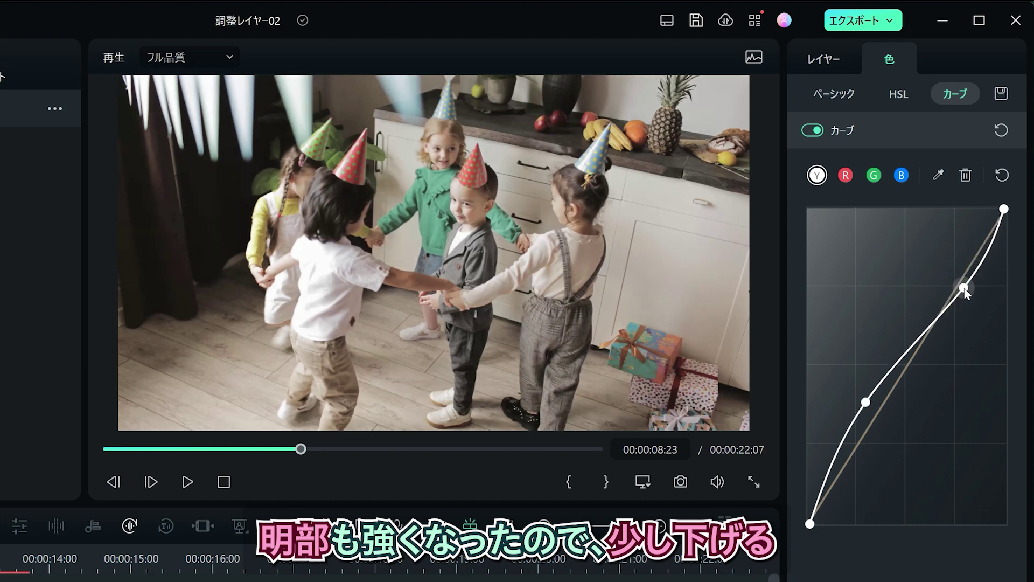
pyautogui.moveTo(964, 291); pyautogui.dragTo(958, 294)
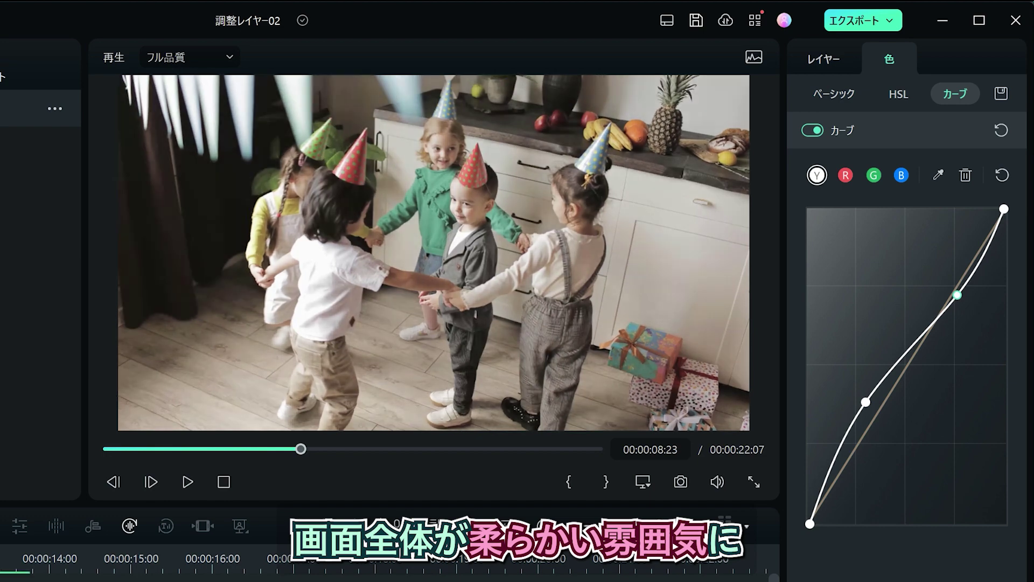
# Try an S-shaped Y curve with lowered shadows and raised highlights for high contrast, and undo it.
pyautogui.moveTo(866, 402); pyautogui.dragTo(894, 433)
pyautogui.click(946, 322)
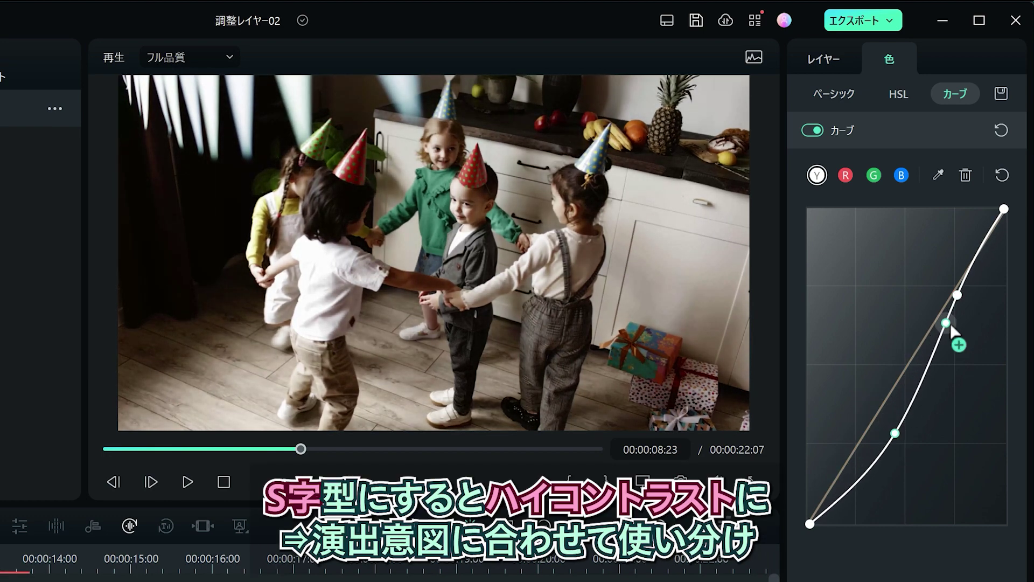
pyautogui.moveTo(954, 303); pyautogui.dragTo(942, 272)
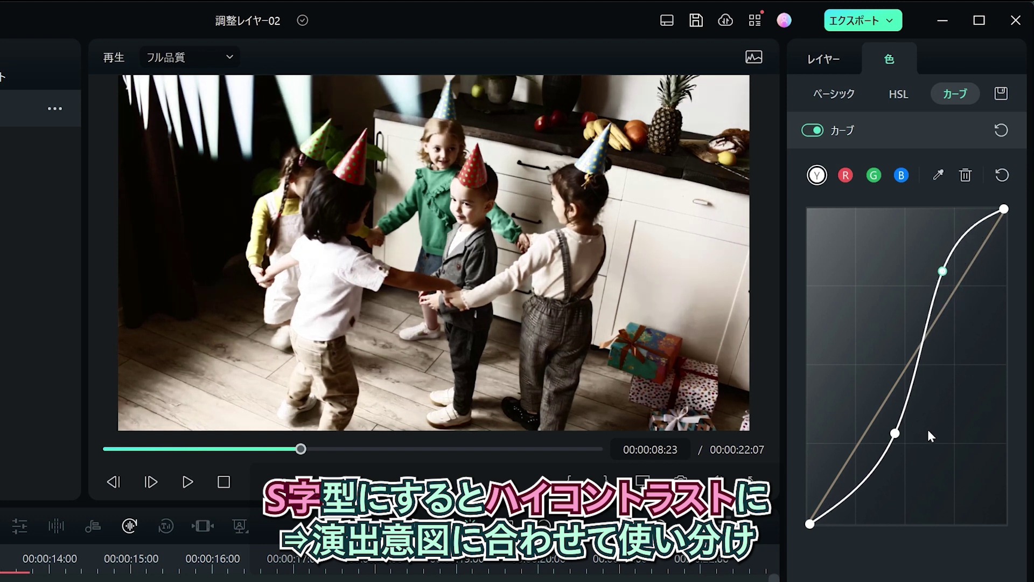
pyautogui.hotkey('ctrl', 'z')
pyautogui.hotkey('ctrl', 'z')
pyautogui.hotkey('ctrl', 'z')
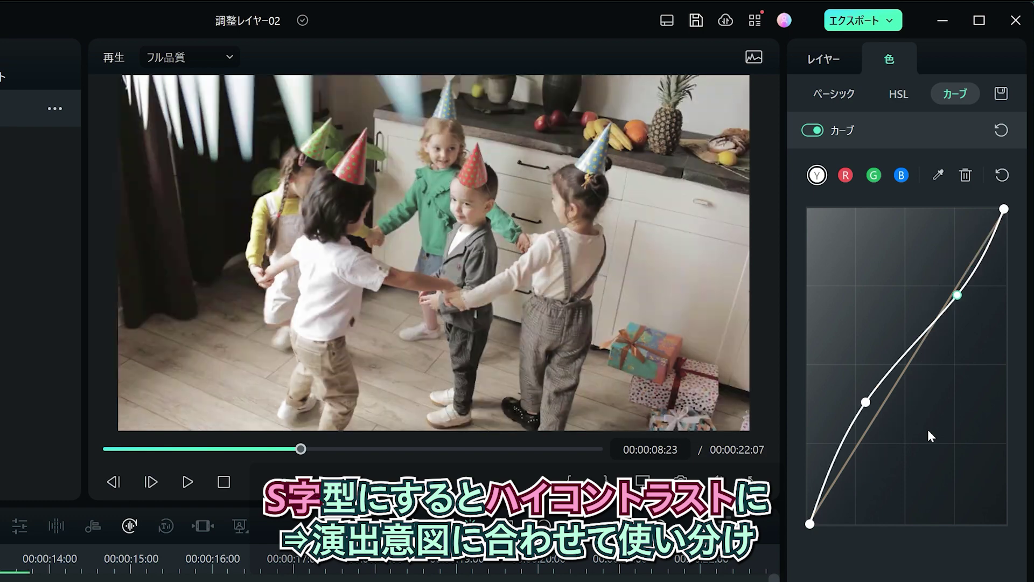
# Warm the picture with the RGB curves: lower the blue curve's highlight end, lift its shadow end, add a middle point, and fine-tune green and red.
pyautogui.click(845, 175)
pyautogui.click(873, 175)
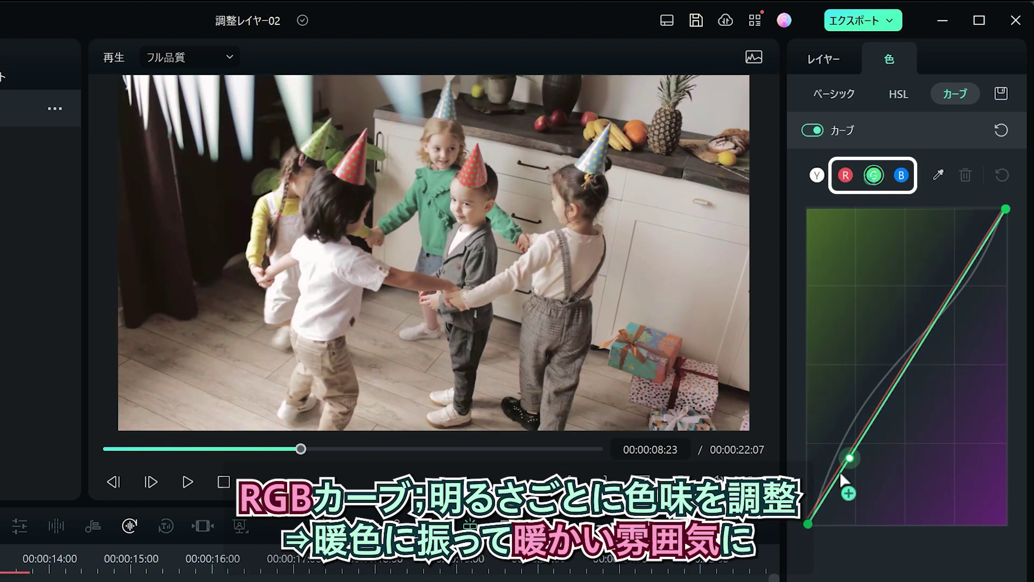
pyautogui.click(900, 175)
pyautogui.moveTo(1009, 214); pyautogui.dragTo(1024, 218)
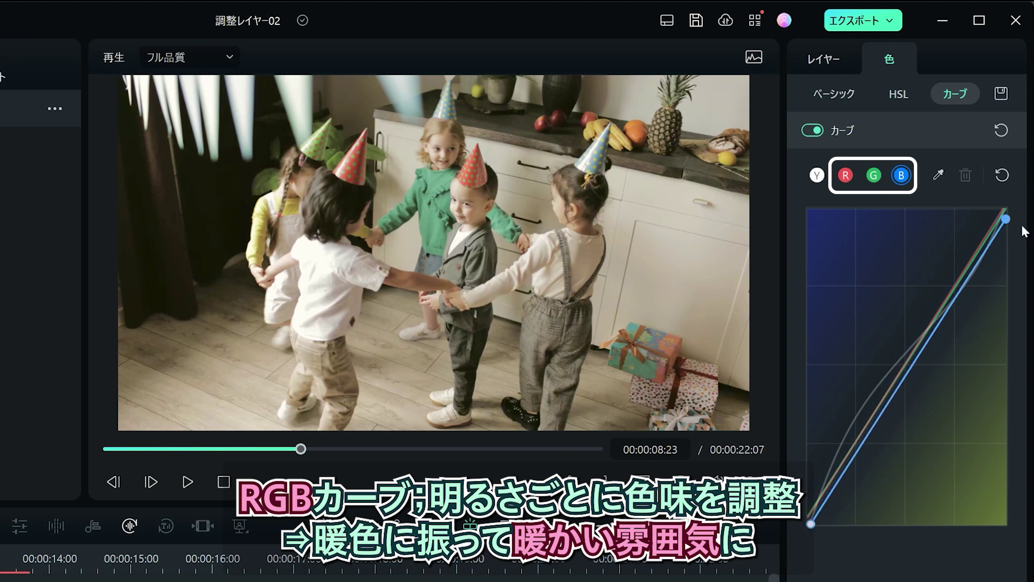
pyautogui.click(875, 175)
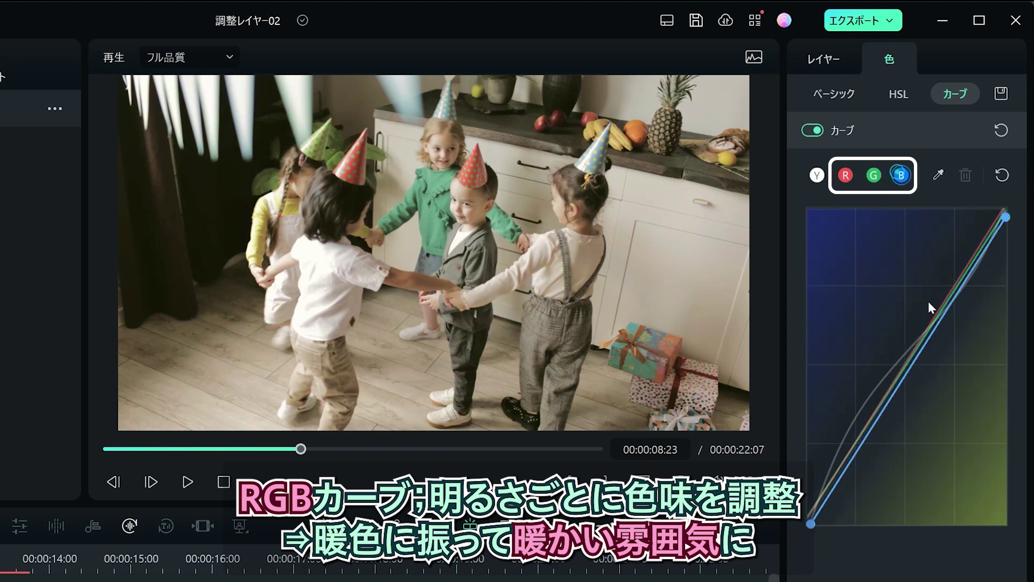
pyautogui.click(920, 349)
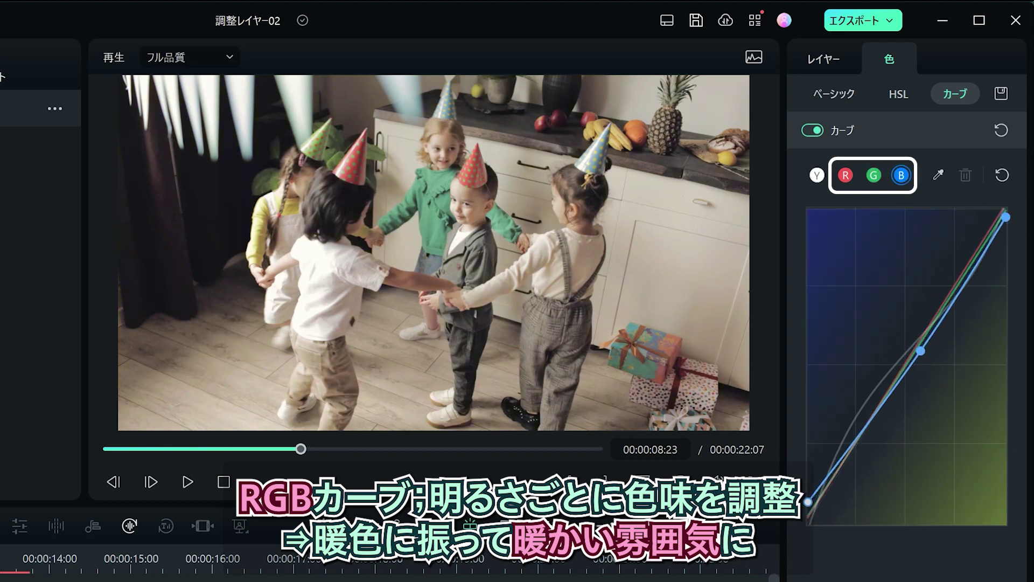
pyautogui.click(846, 176)
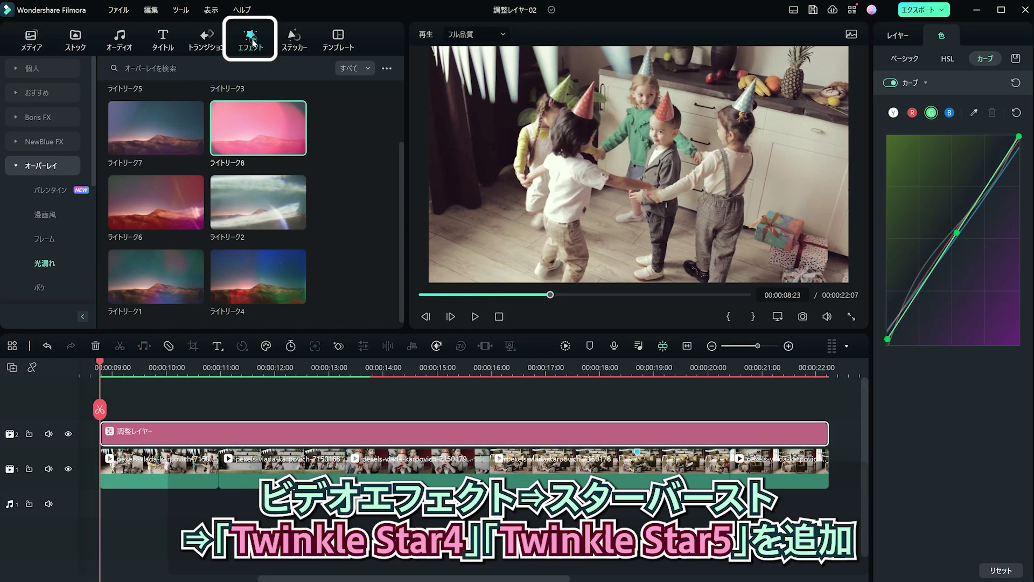
# Add the starburst video effects Twinkle Star 4 and Twinkle Star 5 to the adjustment layer.
pyautogui.click(40, 165)
pyautogui.scroll(-5, 45, 195)
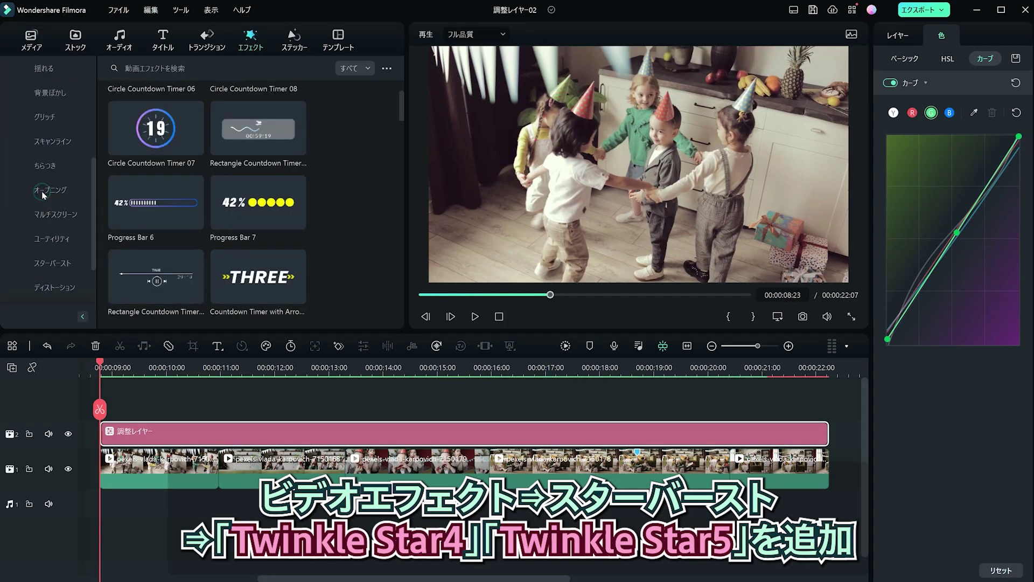
pyautogui.click(55, 191)
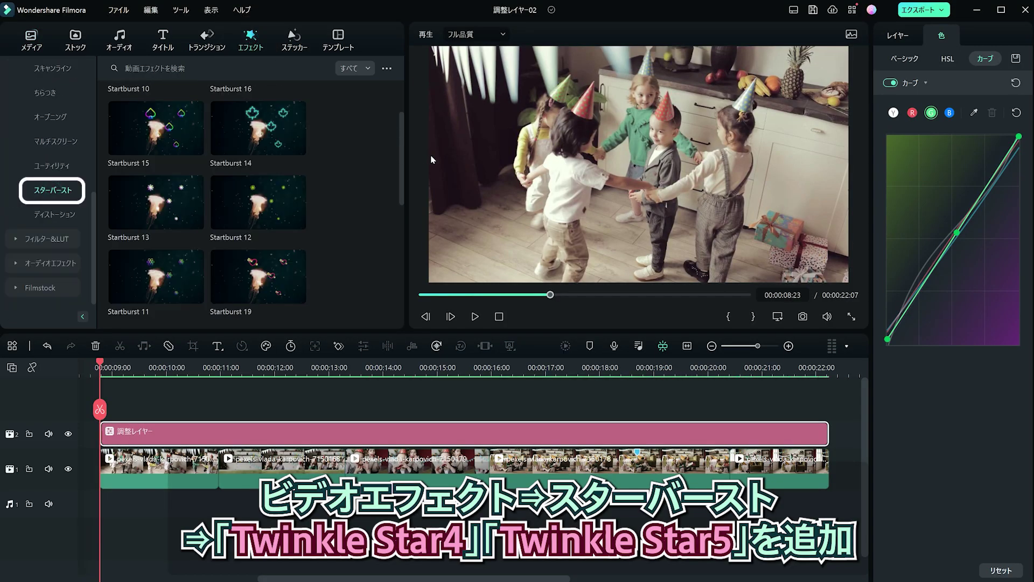
pyautogui.scroll(-5, 259, 215)
pyautogui.moveTo(258, 202); pyautogui.dragTo(231, 430)
pyautogui.moveTo(156, 277); pyautogui.dragTo(172, 437)
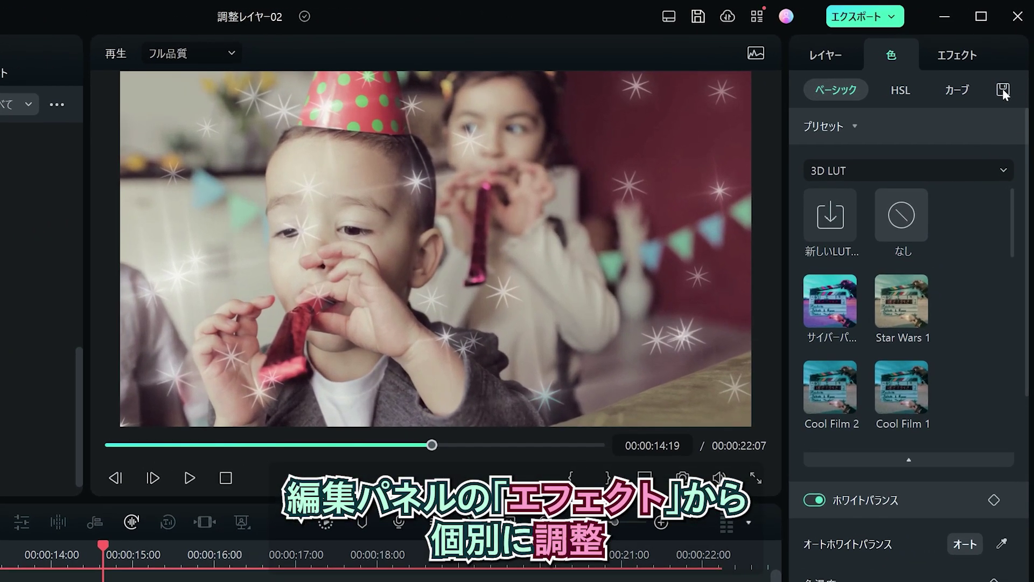
# Set Twinkle Star 4's amount to 23 and opacity to 59, and Twinkle Star 5's strength to 5.4 and amount to 11.
pyautogui.click(984, 35)
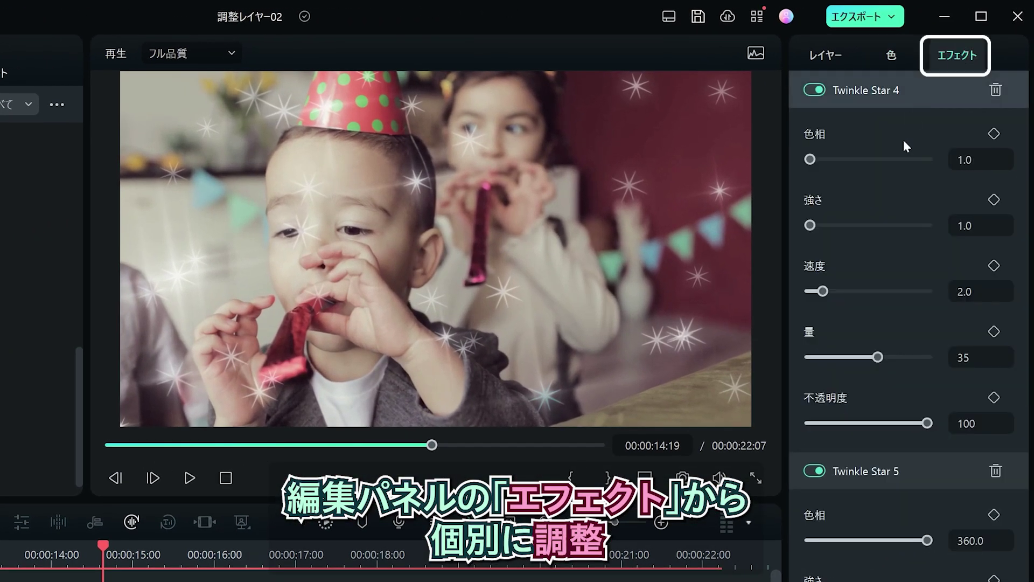
pyautogui.moveTo(875, 357); pyautogui.dragTo(846, 357)
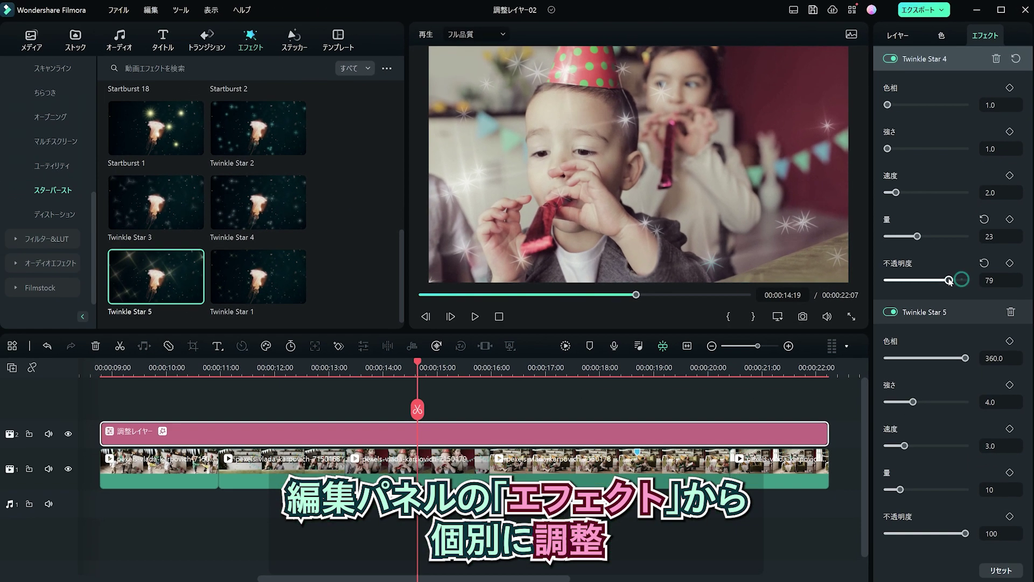
pyautogui.moveTo(897, 402); pyautogui.dragTo(925, 403)
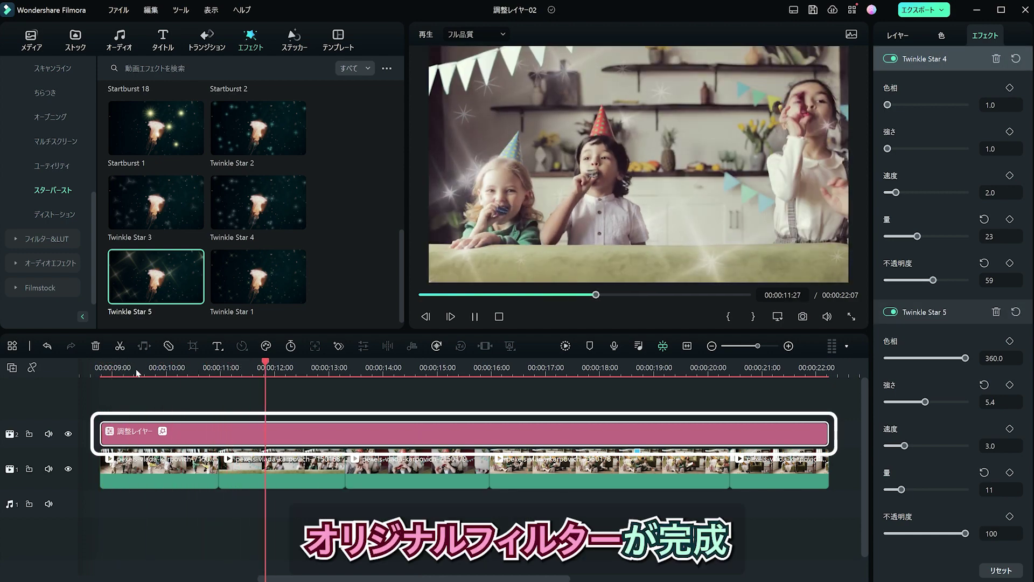
# Save the adjustment layer as a custom preset and rename the preset パーティーフィルター.
pyautogui.click(892, 37)
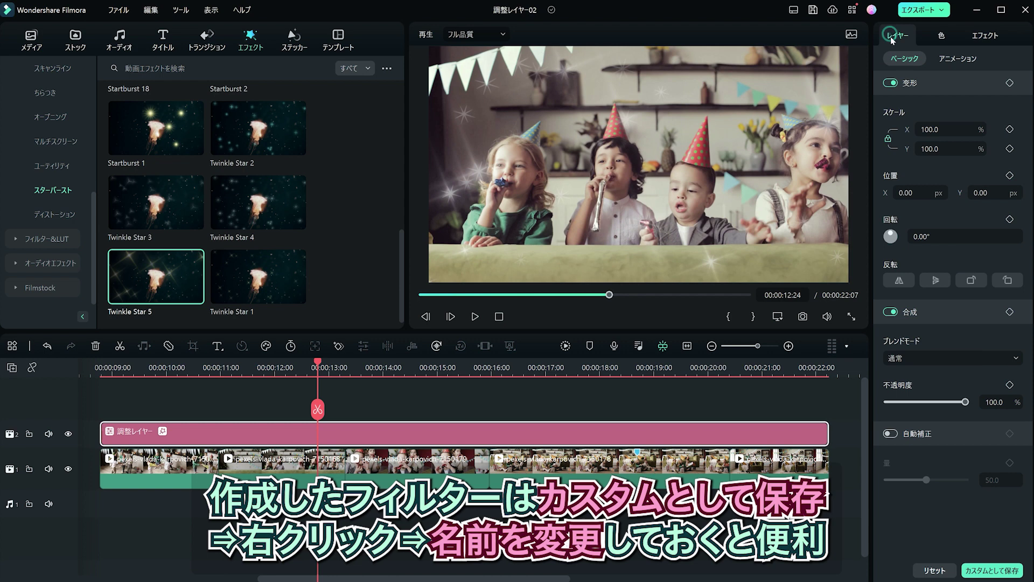
pyautogui.click(990, 573)
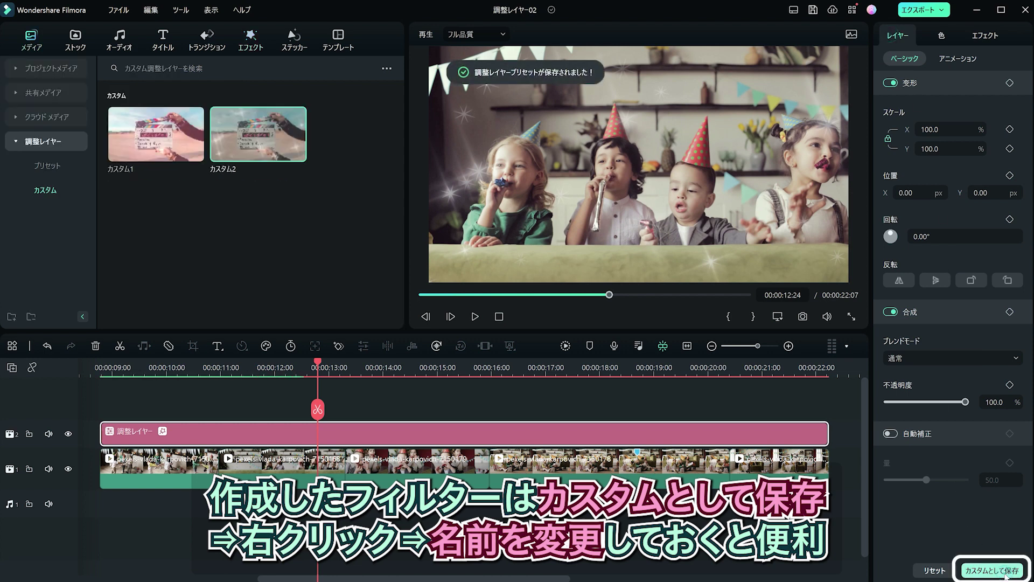
pyautogui.rightClick(240, 167)
pyautogui.click(280, 237)
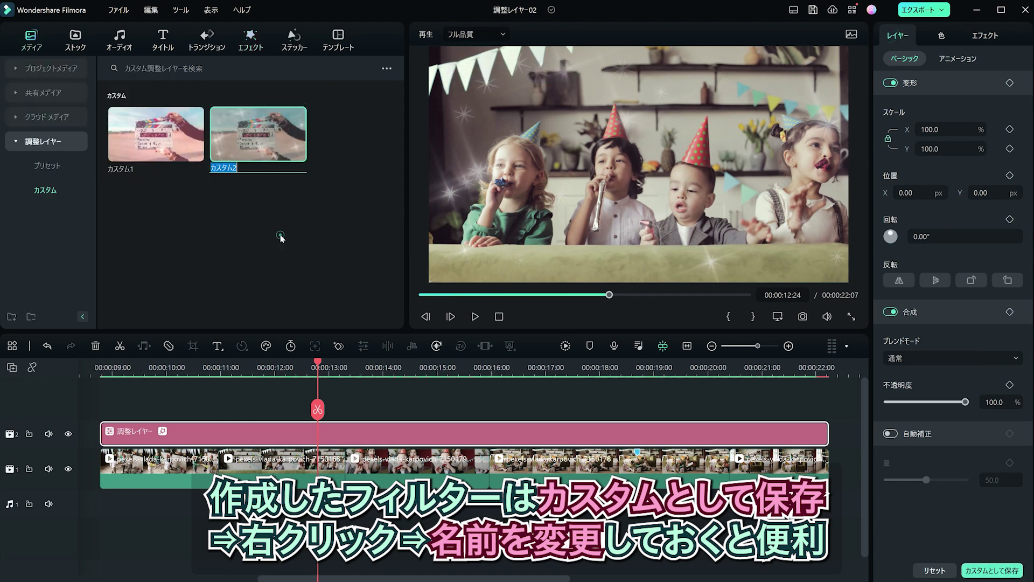
pyautogui.write('パーティーフィルター')
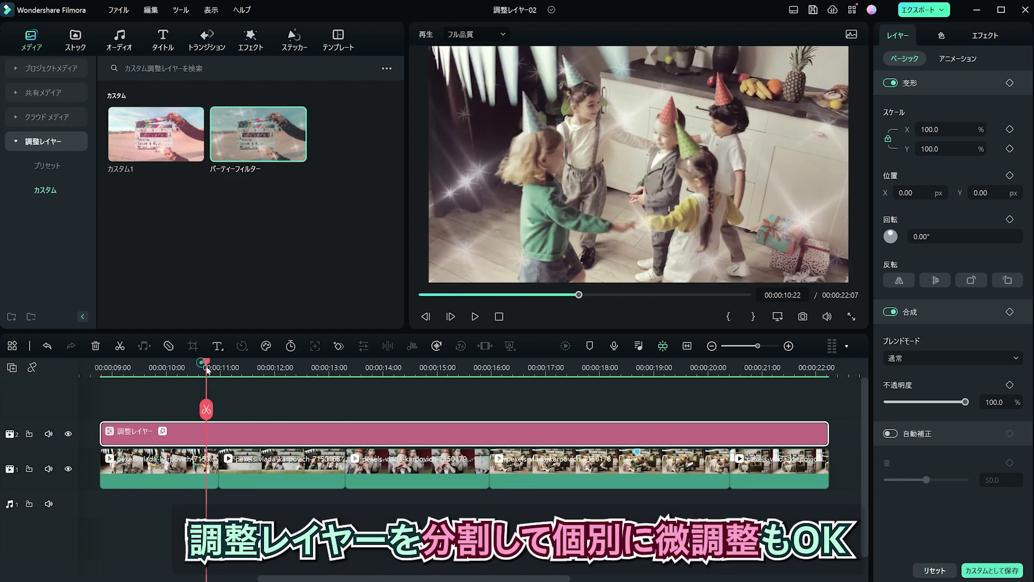
# Split the adjustment layer at the clip boundaries and adjust the middle point of the red curve on the third piece.
pyautogui.moveTo(208, 377)
pyautogui.mouseDown()
pyautogui.moveTo(303, 382)
pyautogui.moveTo(208, 382)
pyautogui.moveTo(225, 387)
pyautogui.mouseUp()
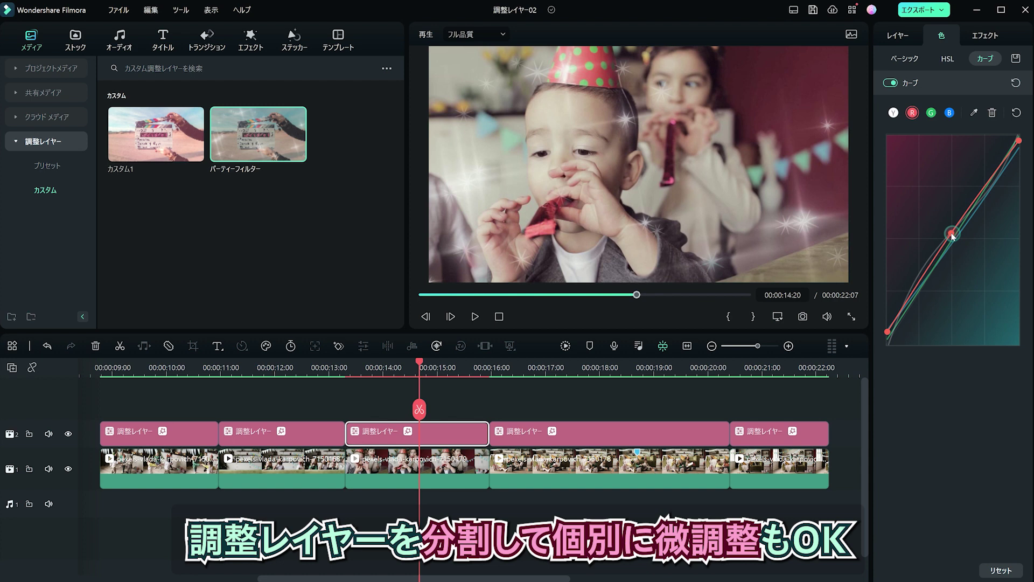
pyautogui.moveTo(952, 234); pyautogui.dragTo(951, 232)
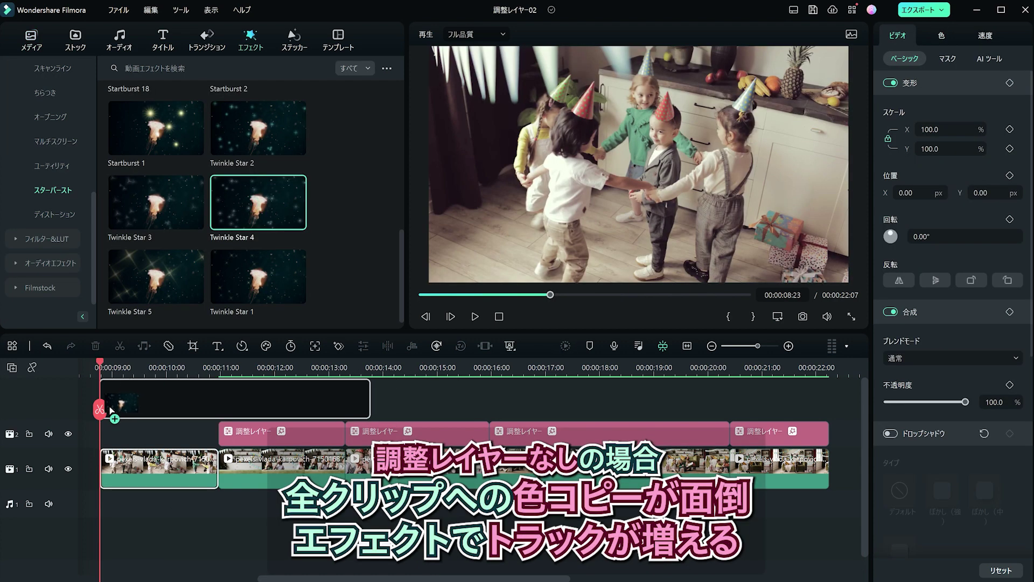
# Place Twinkle Star 4 and Twinkle Star 5 on separate tracks above the first clip, trim both to its length, and play the result.
pyautogui.moveTo(110, 412); pyautogui.dragTo(112, 413)
pyautogui.moveTo(365, 433); pyautogui.dragTo(178, 476)
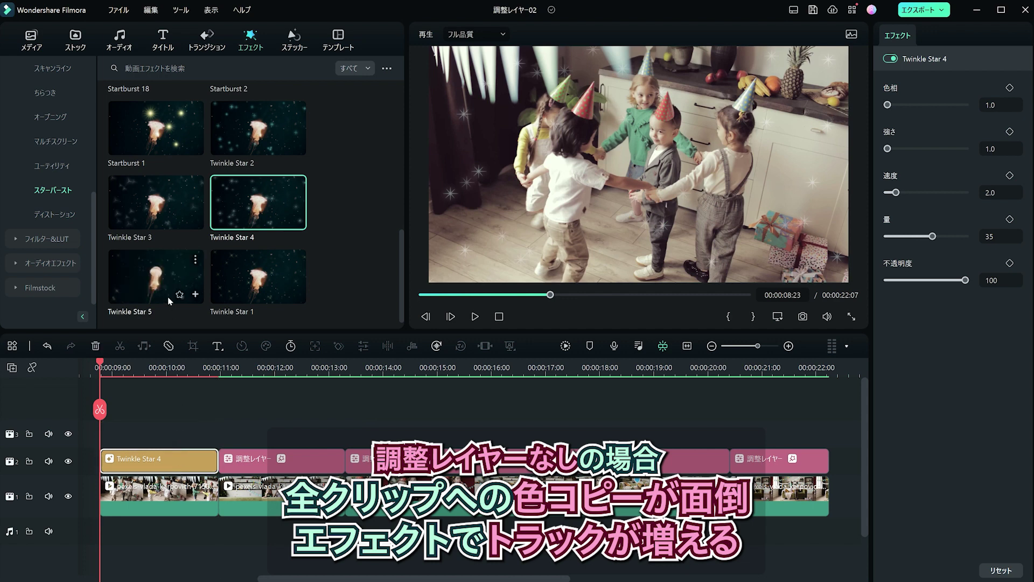
pyautogui.moveTo(152, 274); pyautogui.dragTo(113, 434)
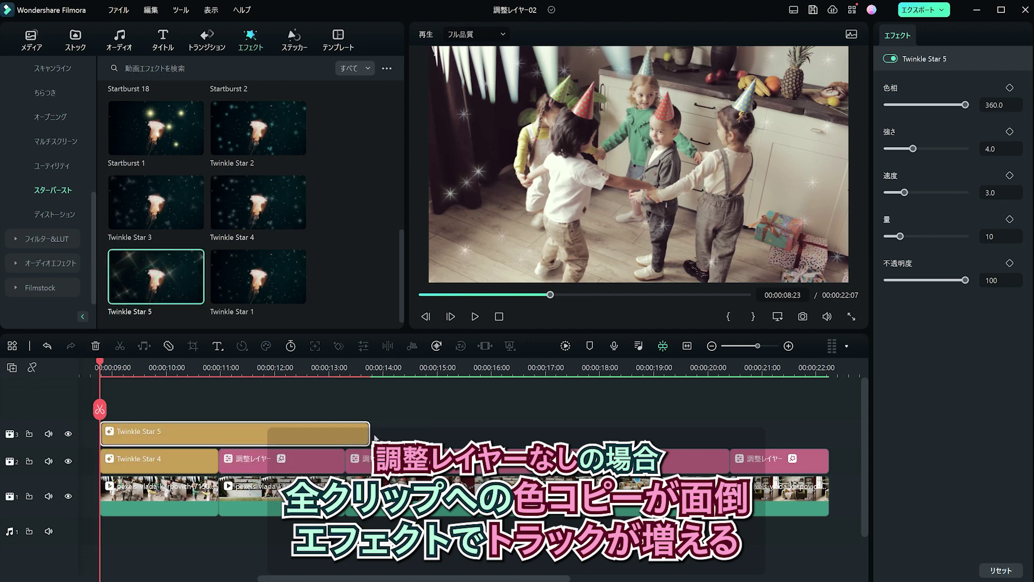
pyautogui.moveTo(367, 433); pyautogui.dragTo(215, 447)
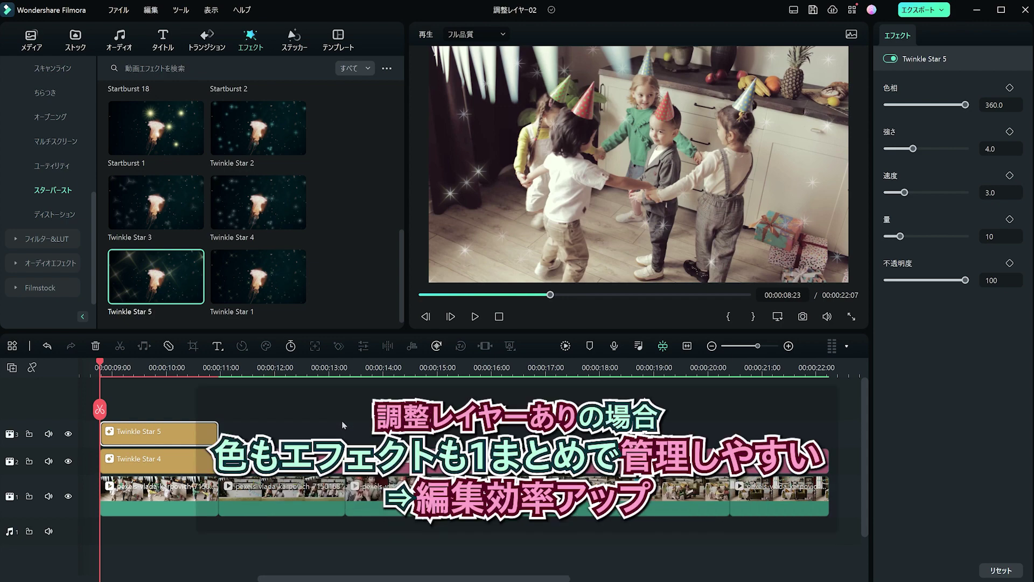
pyautogui.press('space')
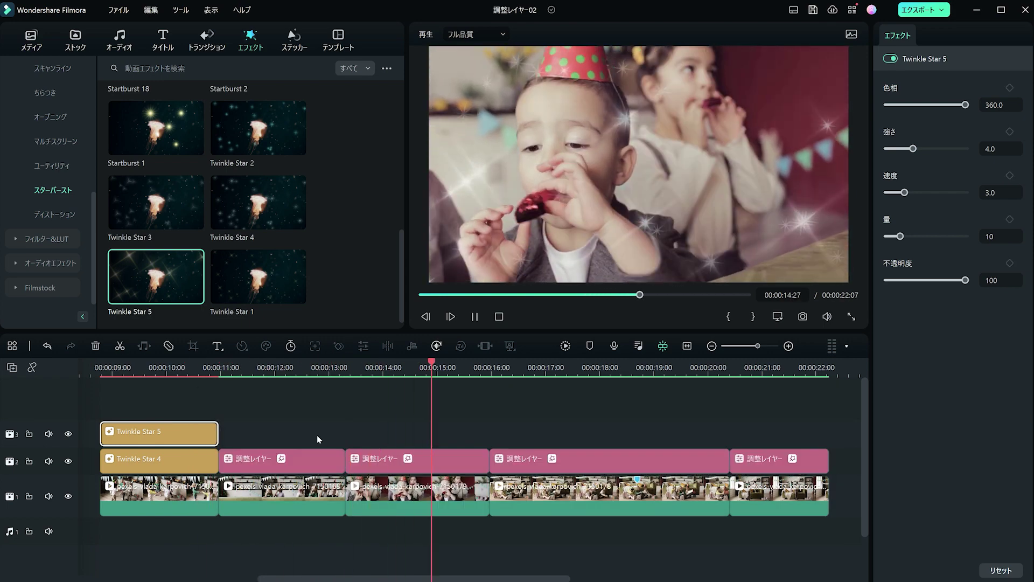
pyautogui.press('space')
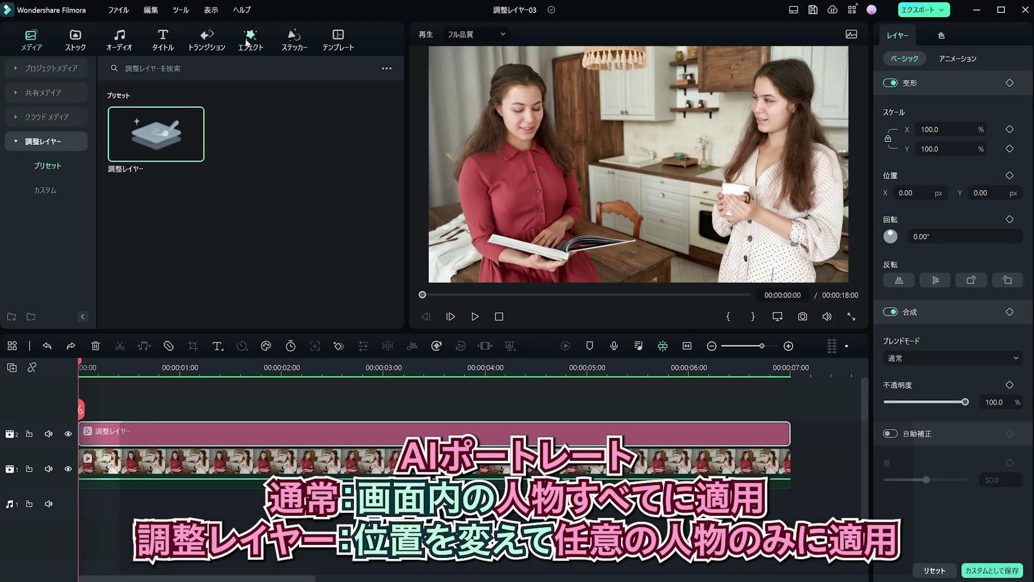
# Apply the AI portrait effect ネオン1 to the adjustment layer and shift the layer sideways to cover only the woman holding the cup.
pyautogui.click(248, 39)
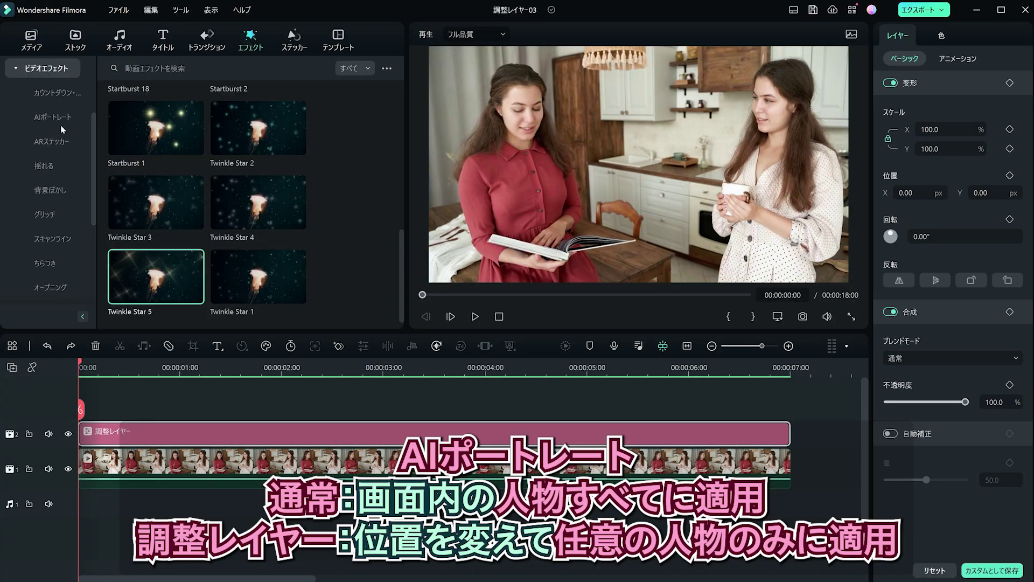
pyautogui.click(56, 117)
pyautogui.moveTo(251, 284); pyautogui.dragTo(100, 438)
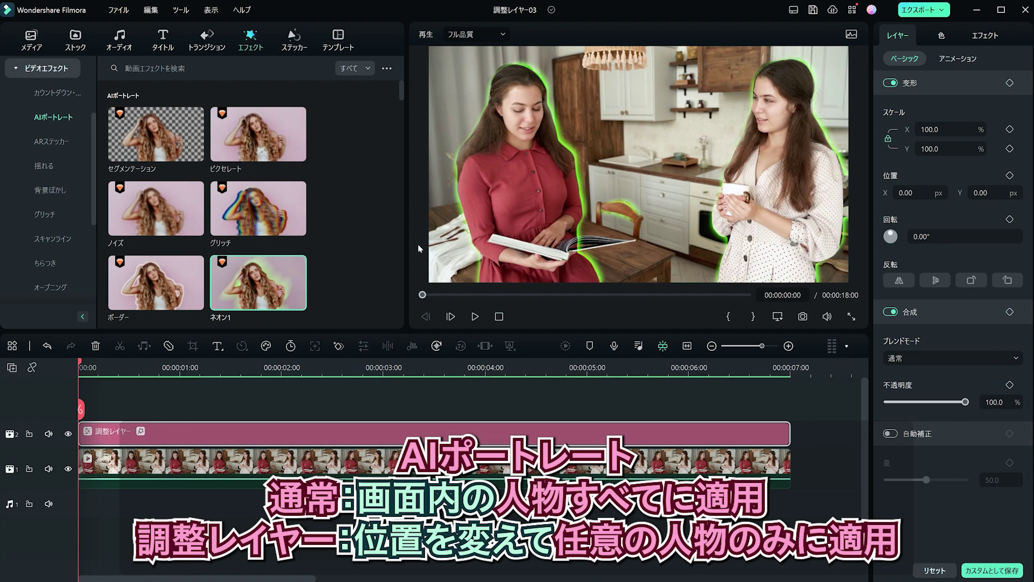
pyautogui.moveTo(464, 198); pyautogui.dragTo(621, 206)
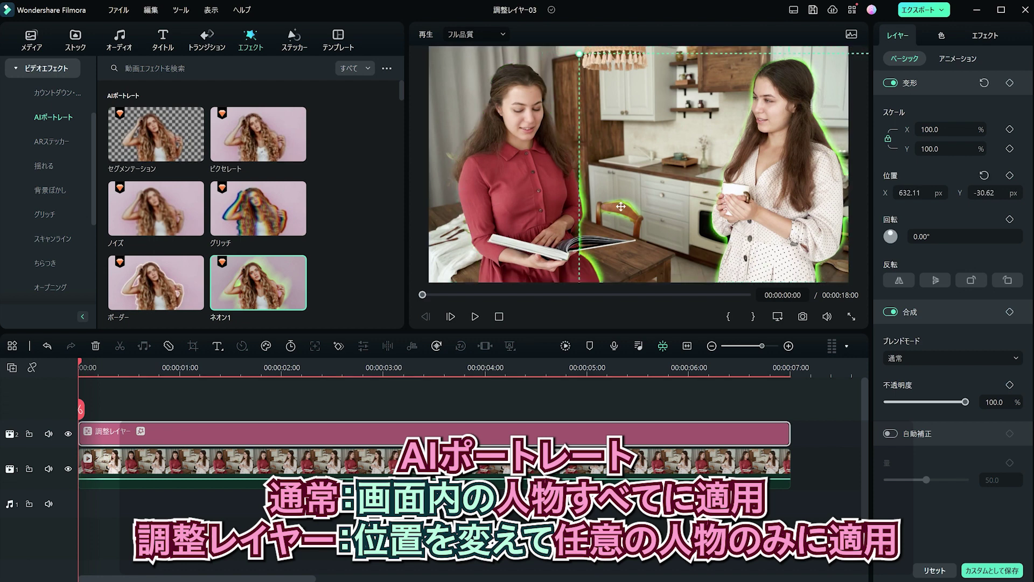
pyautogui.moveTo(704, 200); pyautogui.dragTo(714, 205)
pyautogui.click(474, 316)
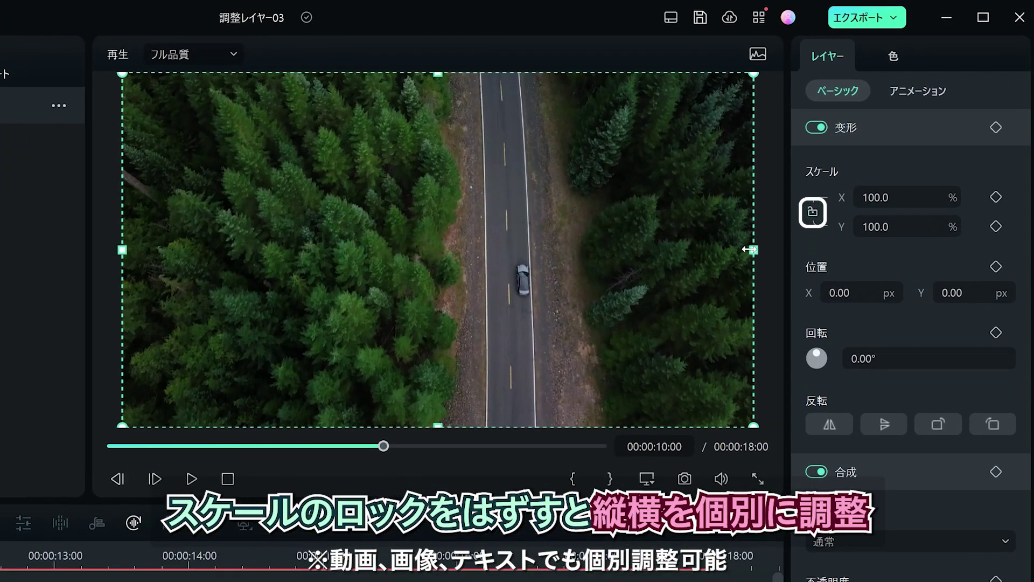
# Reshape the forest road's adjustment layer into a full-width band at 30.9% vertical scale, and apply Weak Signal 1 and Chromatic Zoom to it.
pyautogui.moveTo(749, 249); pyautogui.dragTo(516, 258)
pyautogui.moveTo(320, 74); pyautogui.dragTo(318, 144)
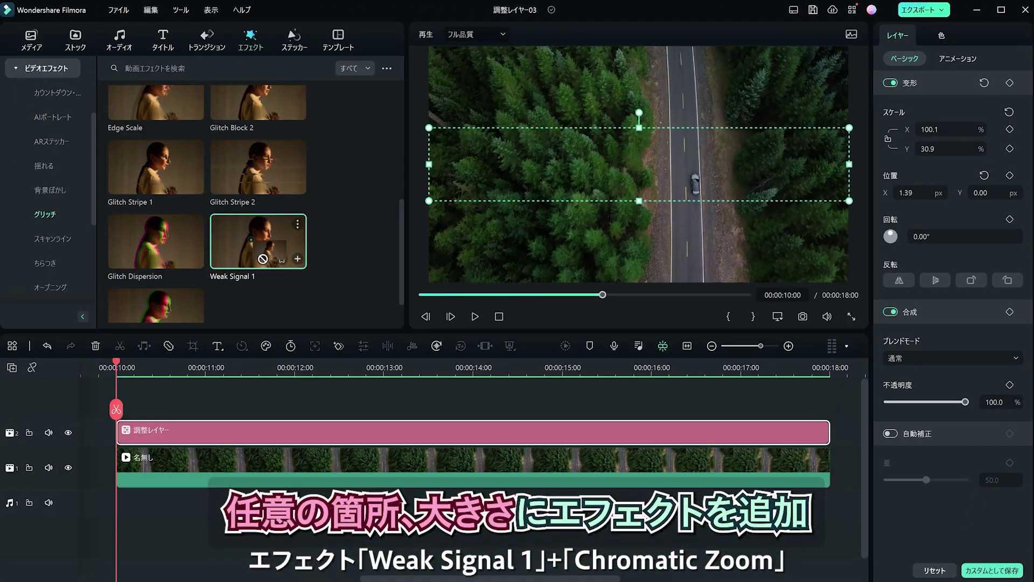
pyautogui.moveTo(254, 243); pyautogui.dragTo(185, 434)
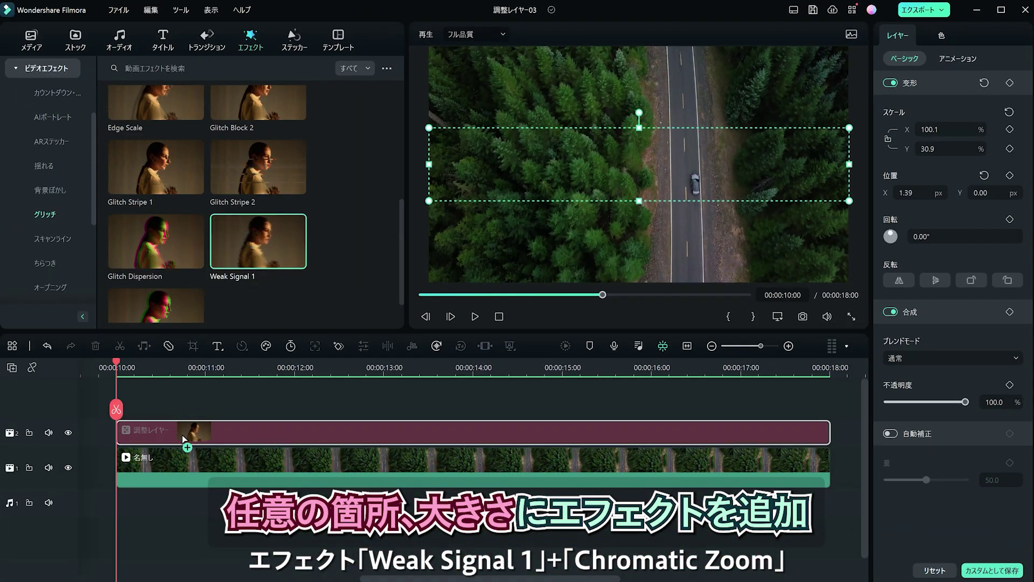
pyautogui.moveTo(185, 434); pyautogui.dragTo(186, 431)
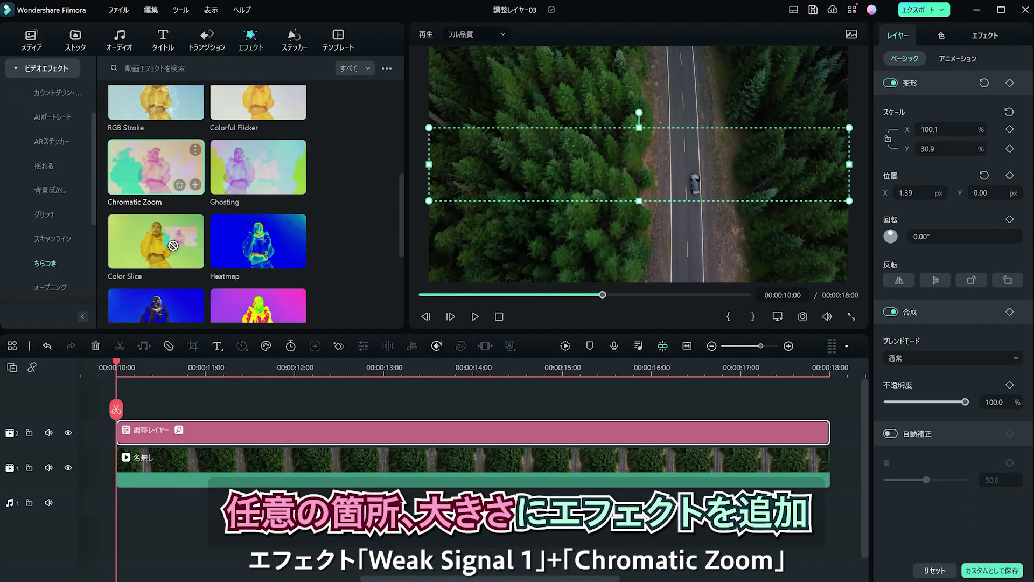
pyautogui.moveTo(156, 167); pyautogui.dragTo(184, 435)
pyautogui.press('space')
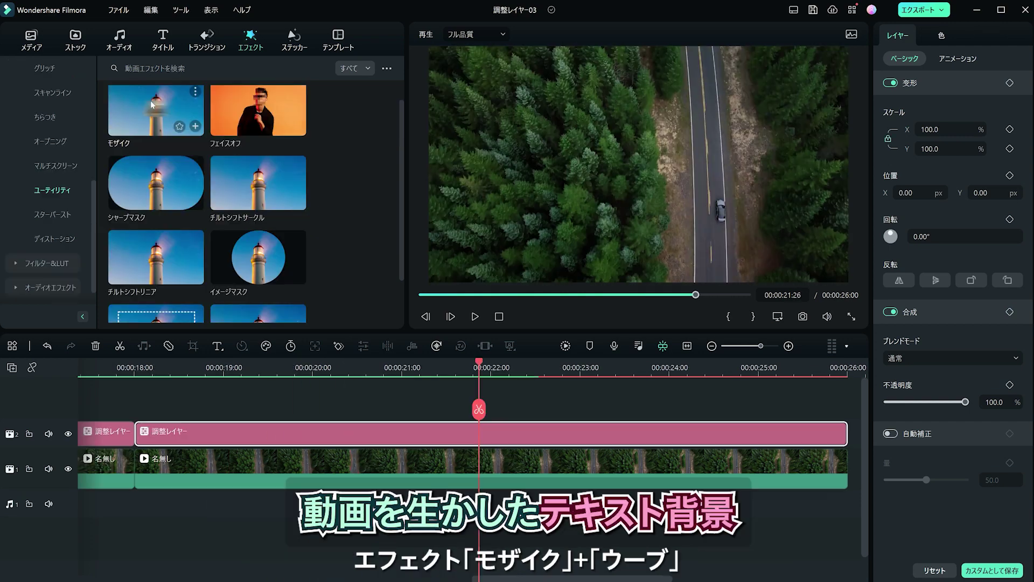
# Apply the モザイク effect and the ウーブ filter to the adjustment layer starting at 18 seconds.
pyautogui.moveTo(138, 104); pyautogui.dragTo(184, 434)
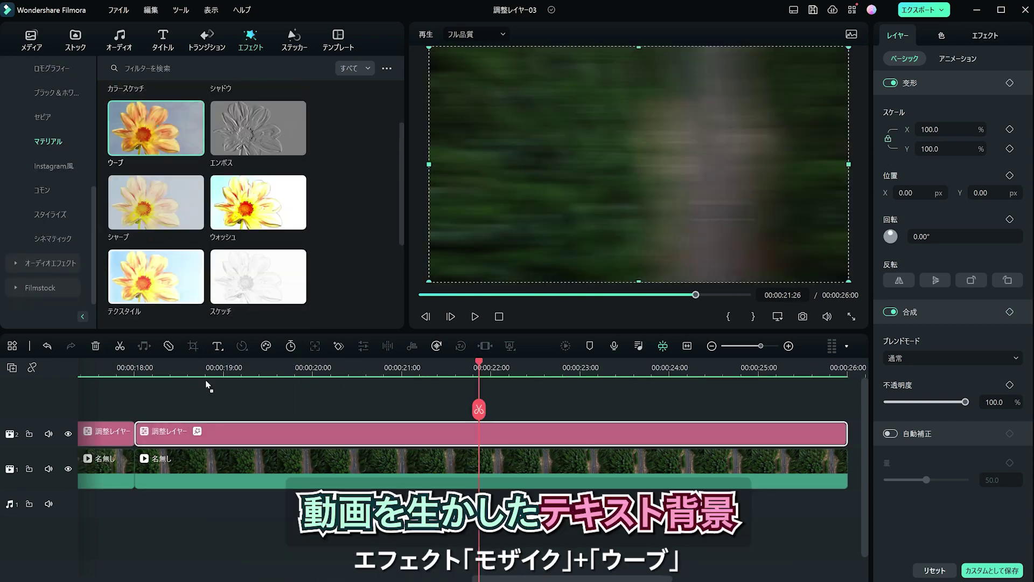
pyautogui.moveTo(207, 385); pyautogui.dragTo(211, 425)
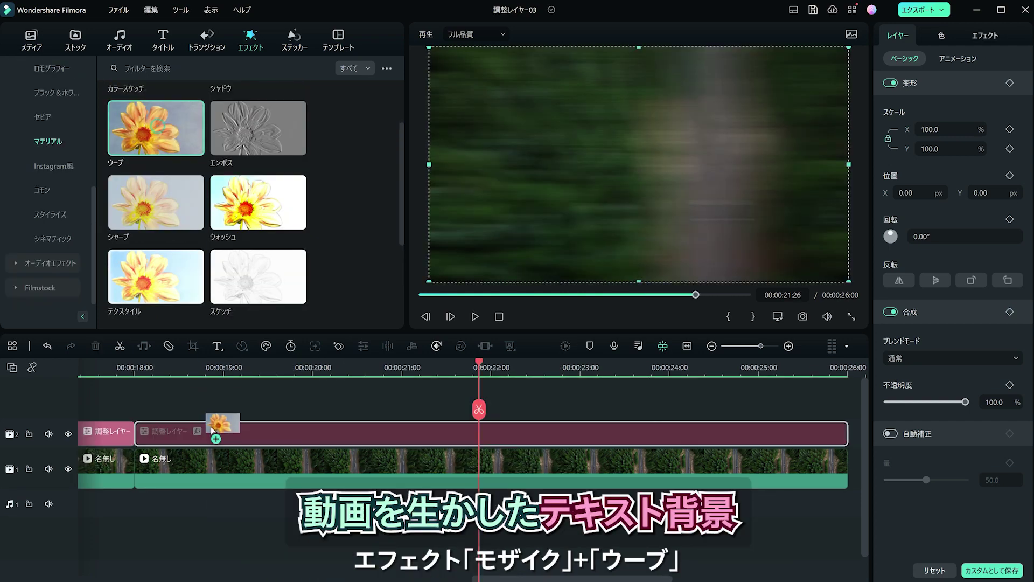
pyautogui.moveTo(211, 425); pyautogui.dragTo(211, 430)
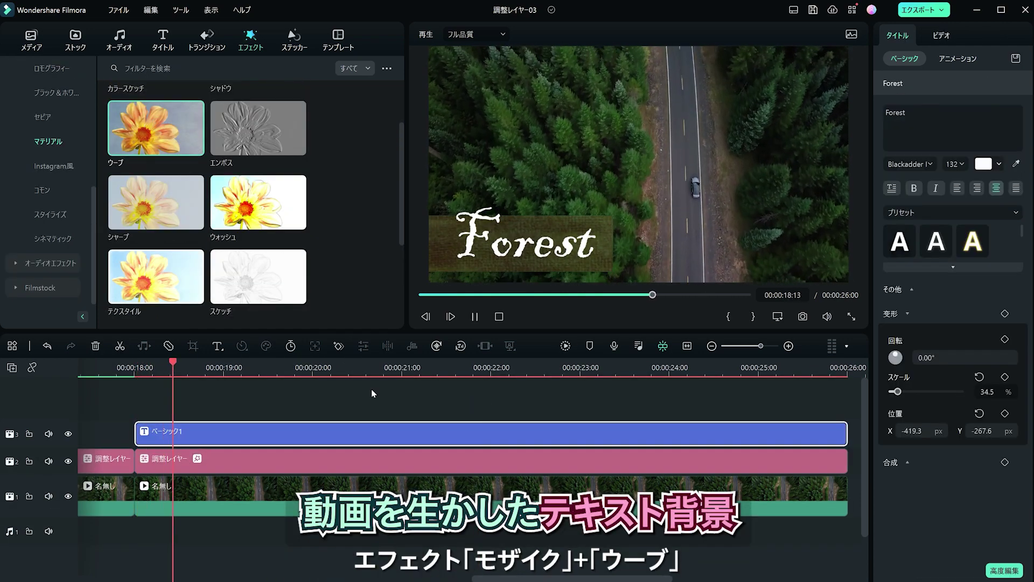
# Apply the エーゲ filter and the ディストーション effect to the adjustment layer starting at 26 seconds.
pyautogui.moveTo(155, 202); pyautogui.dragTo(236, 443)
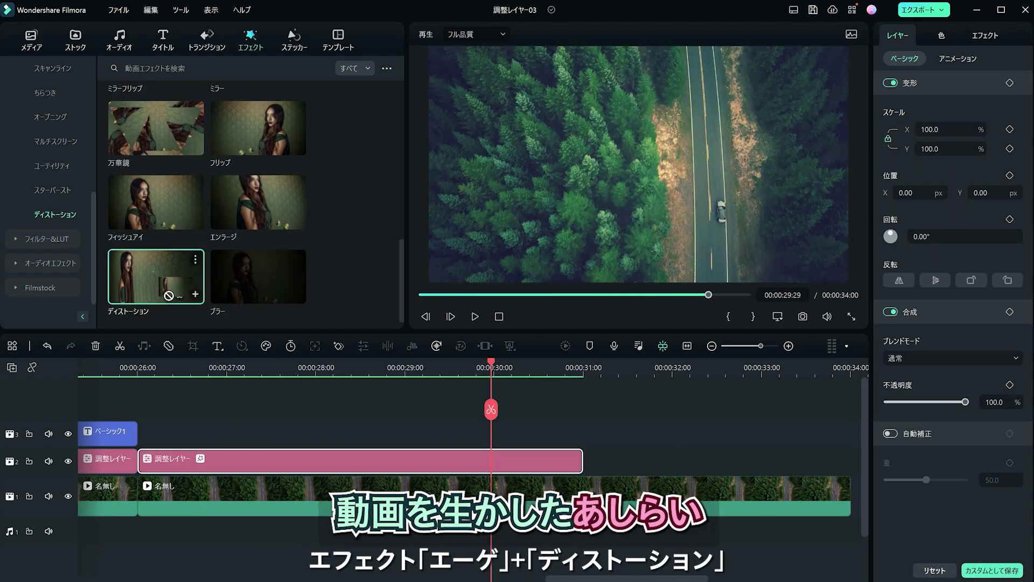
pyautogui.moveTo(159, 272); pyautogui.dragTo(186, 459)
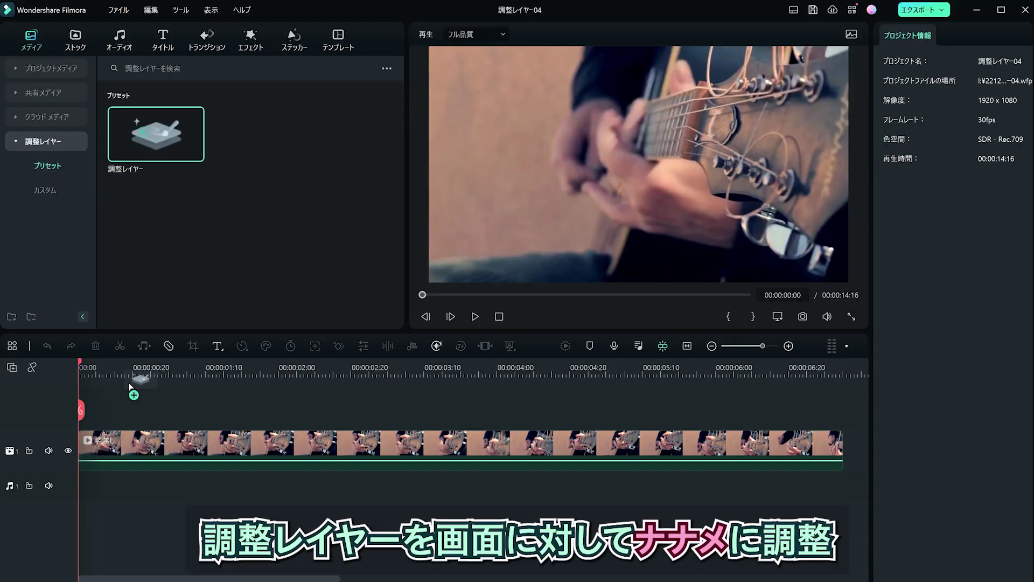
# Add an adjustment layer at the start of the guitar clip and apply the クロップ utility effect to it.
pyautogui.moveTo(129, 385); pyautogui.dragTo(82, 393)
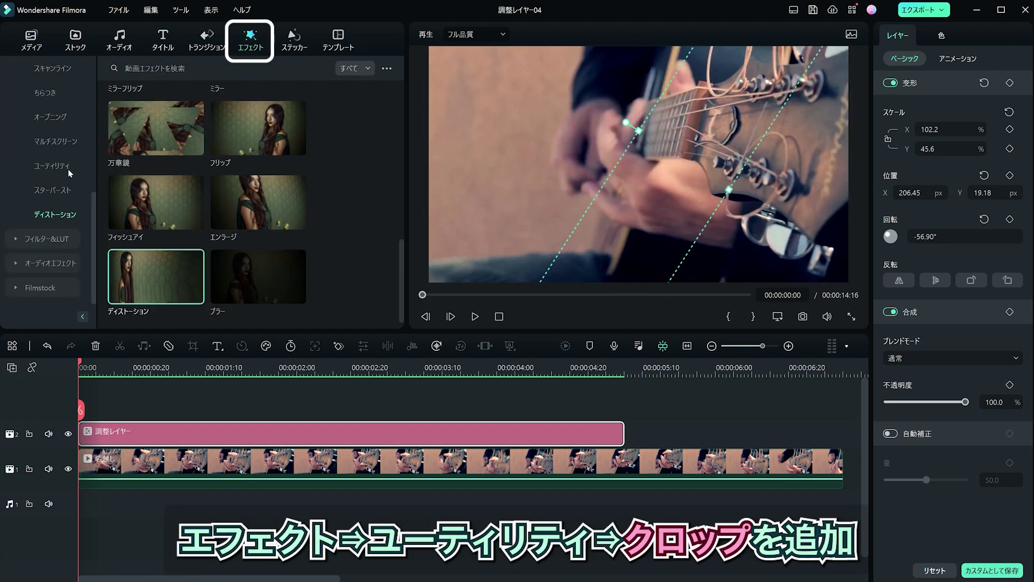
pyautogui.click(68, 168)
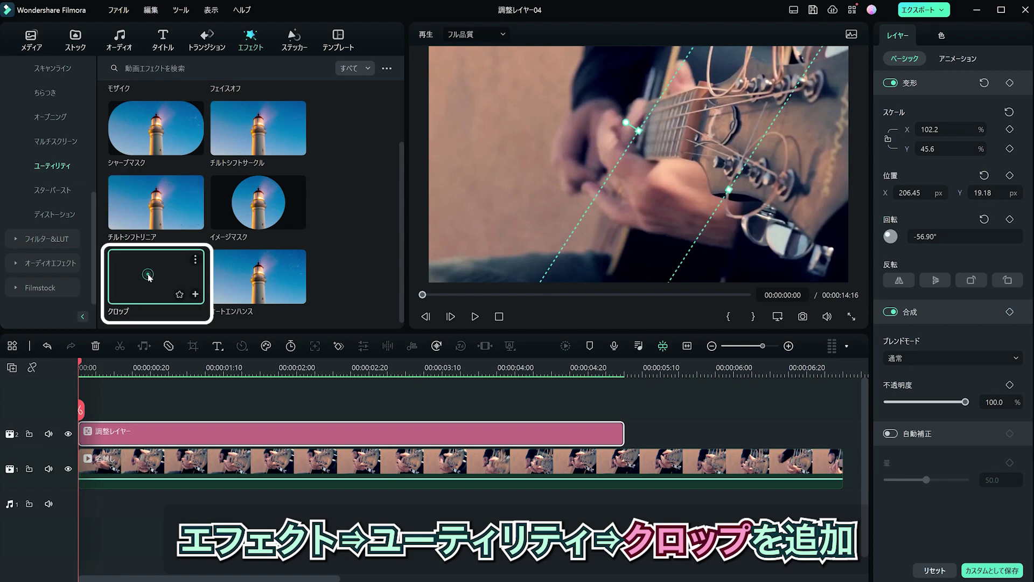
pyautogui.moveTo(149, 276); pyautogui.dragTo(157, 431)
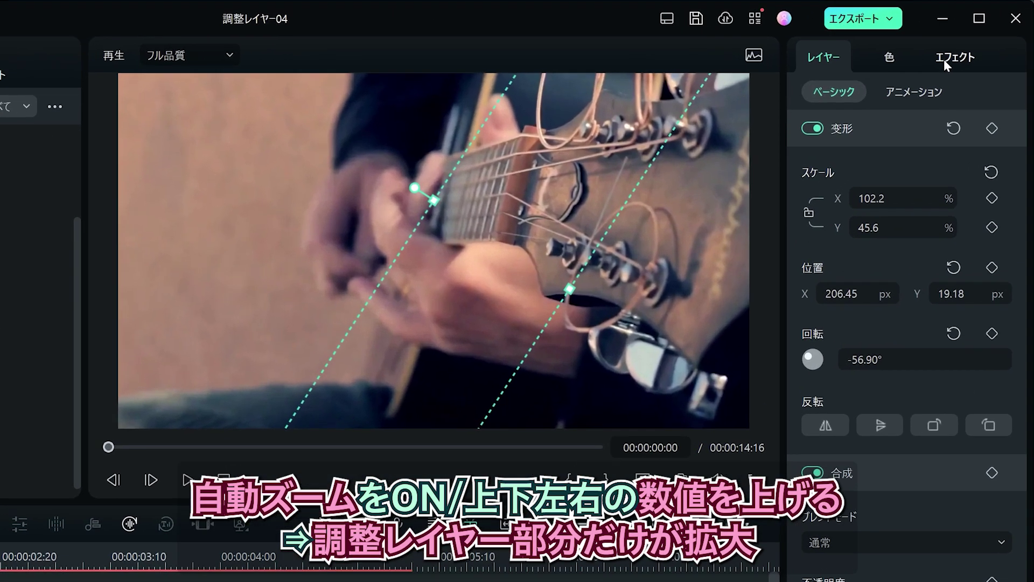
# Enable 自動ズーム for the クロップ effect and set its crop to 左 8.6, 右 4.7, 上 6.3 and 下 10.2.
pyautogui.click(977, 37)
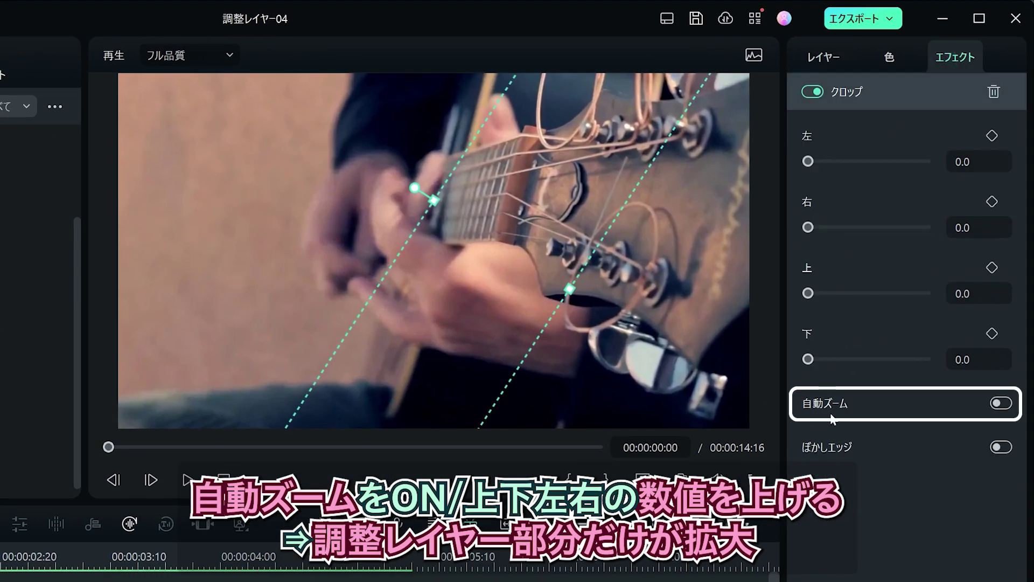
pyautogui.click(1001, 404)
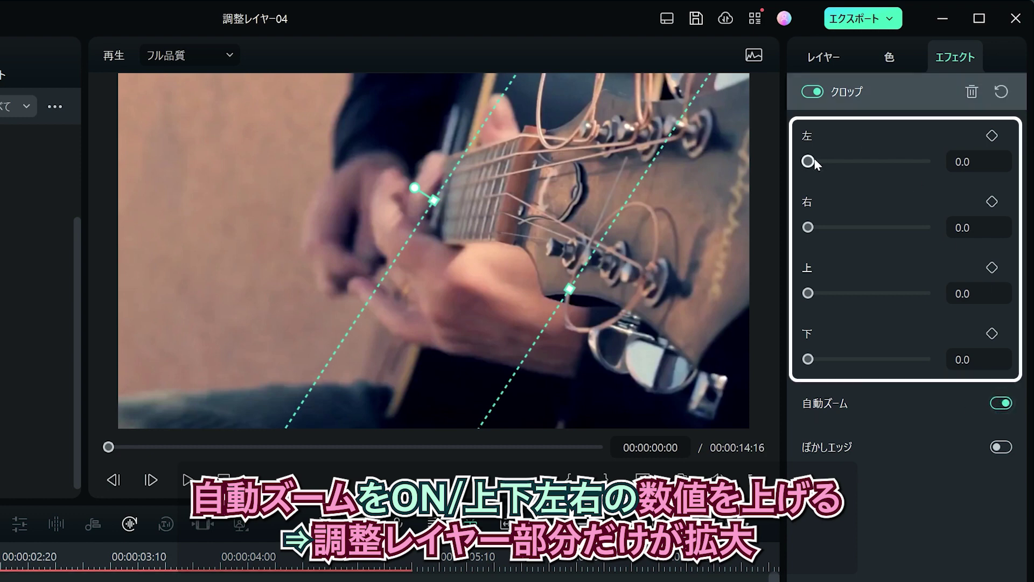
pyautogui.moveTo(811, 161); pyautogui.dragTo(818, 163)
pyautogui.moveTo(807, 227); pyautogui.dragTo(813, 227)
pyautogui.moveTo(809, 297); pyautogui.dragTo(813, 294)
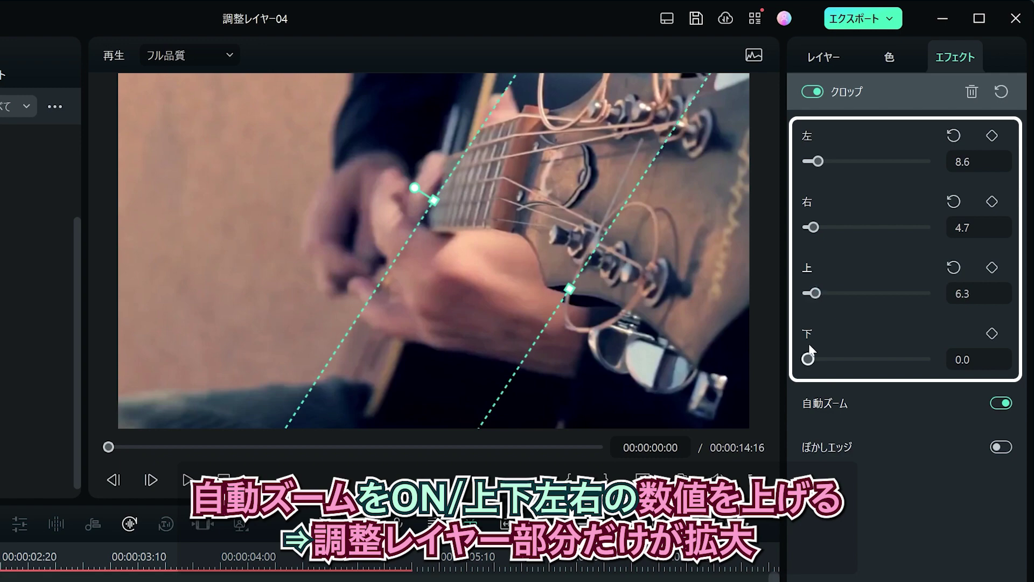
pyautogui.moveTo(808, 358); pyautogui.dragTo(818, 372)
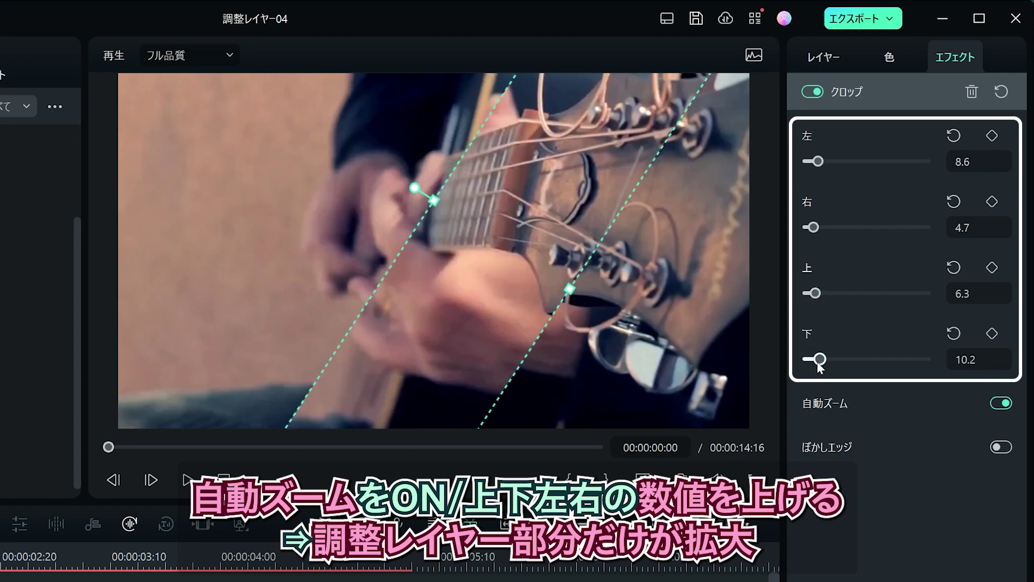
pyautogui.click(813, 92)
pyautogui.click(814, 92)
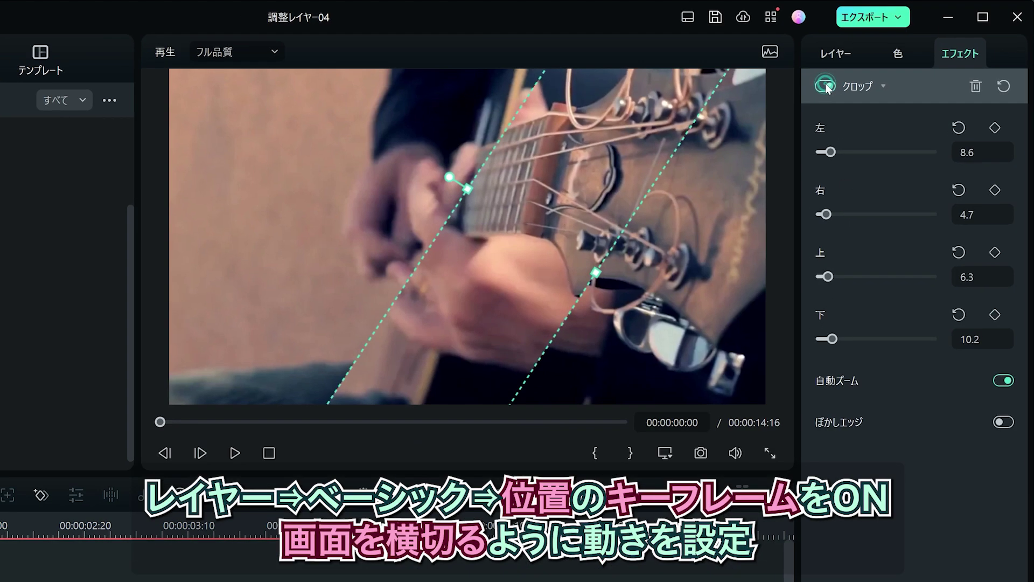
# Keyframe the tilted adjustment layer's position at the clip start, moved outside the frame to X -1350.16, Y 83.20.
pyautogui.click(896, 36)
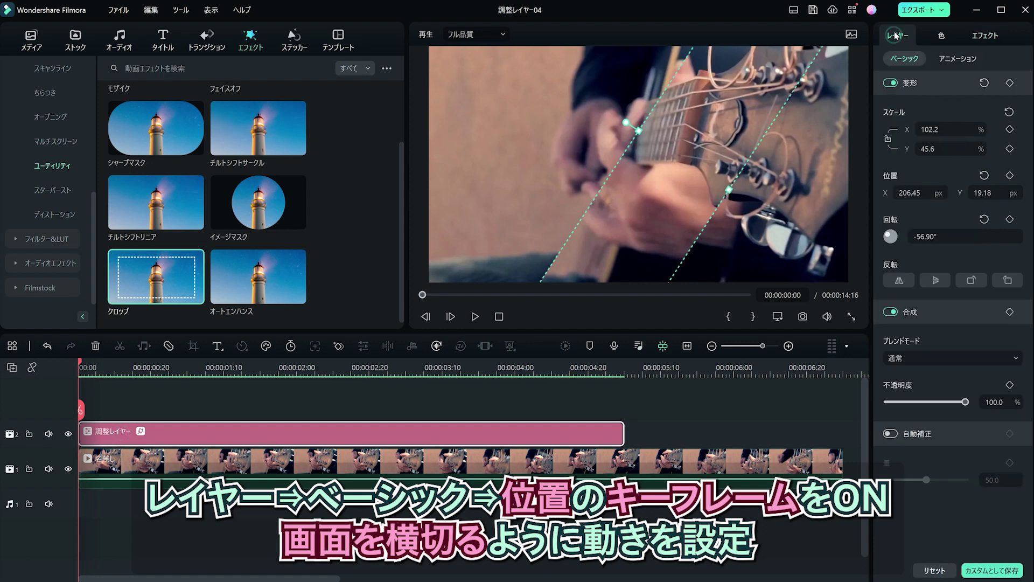
pyautogui.click(1009, 175)
pyautogui.moveTo(700, 127); pyautogui.dragTo(376, 121)
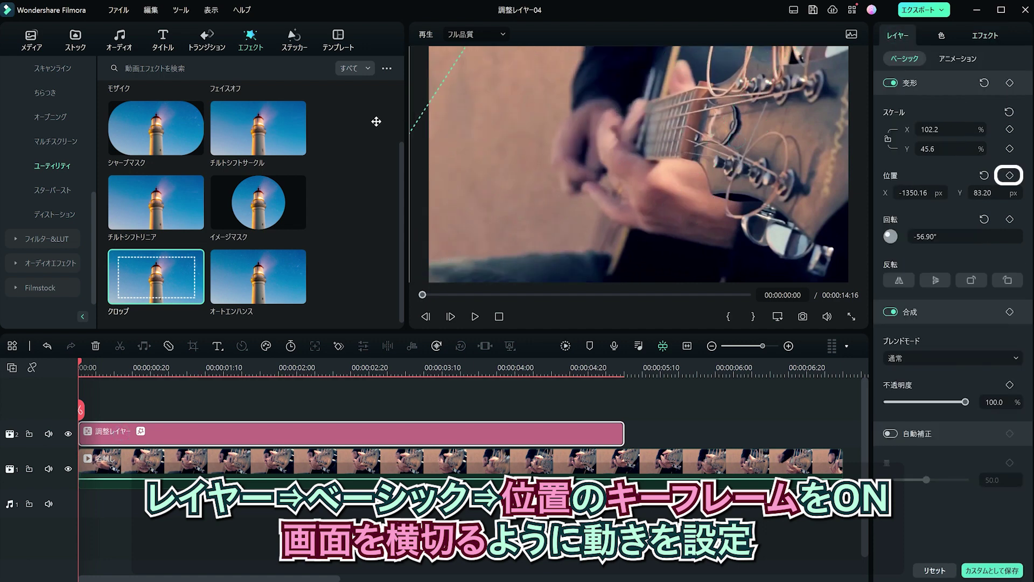
pyautogui.click(1010, 176)
pyautogui.click(238, 367)
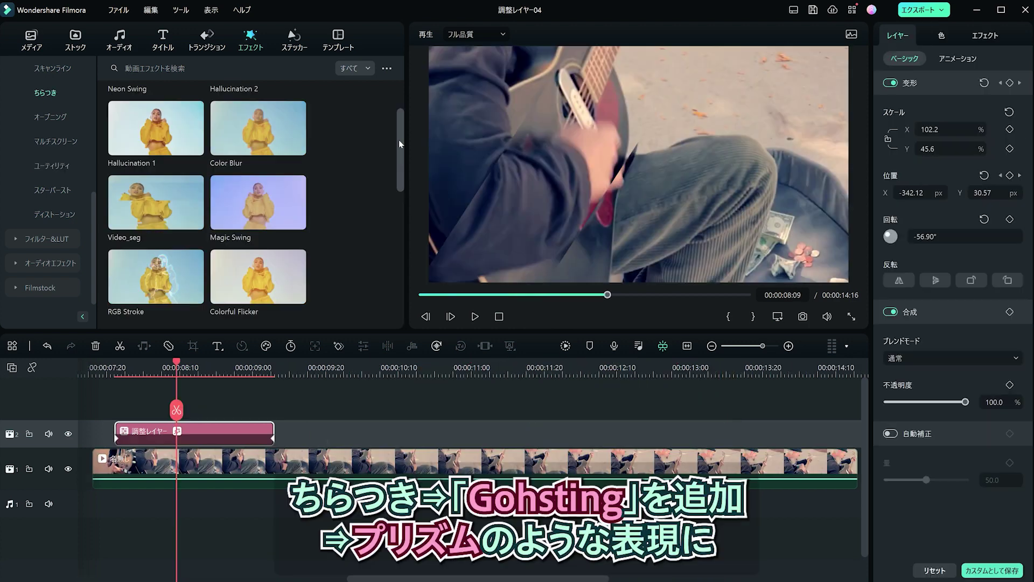
# Apply the Ghosting effect to the guitar clip's moving adjustment layer and stagger the timing of the stacked adjustment layers.
pyautogui.moveTo(399, 143); pyautogui.dragTo(396, 211)
pyautogui.moveTo(259, 143)
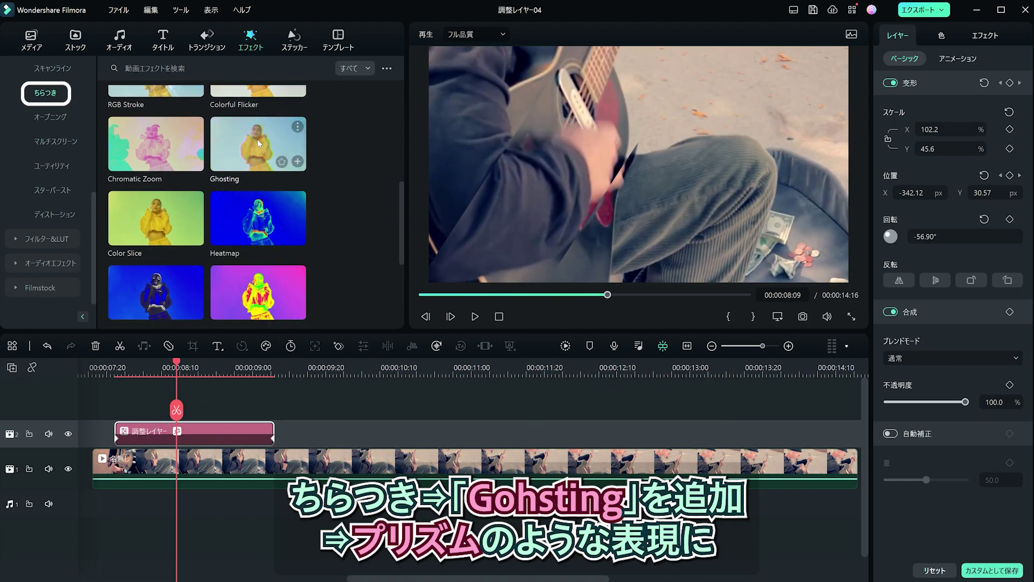
pyautogui.moveTo(177, 410); pyautogui.dragTo(166, 429)
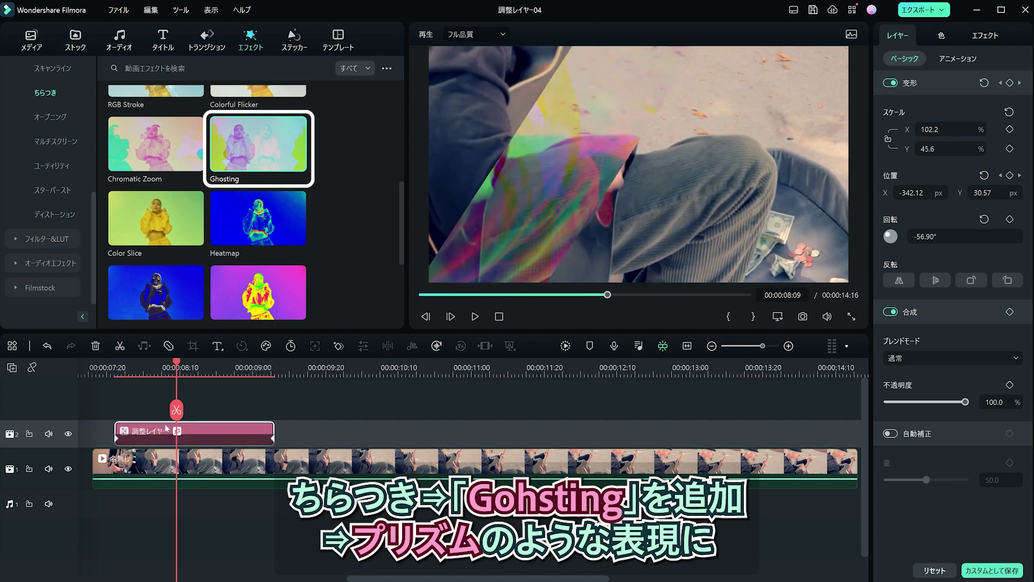
pyautogui.press('space')
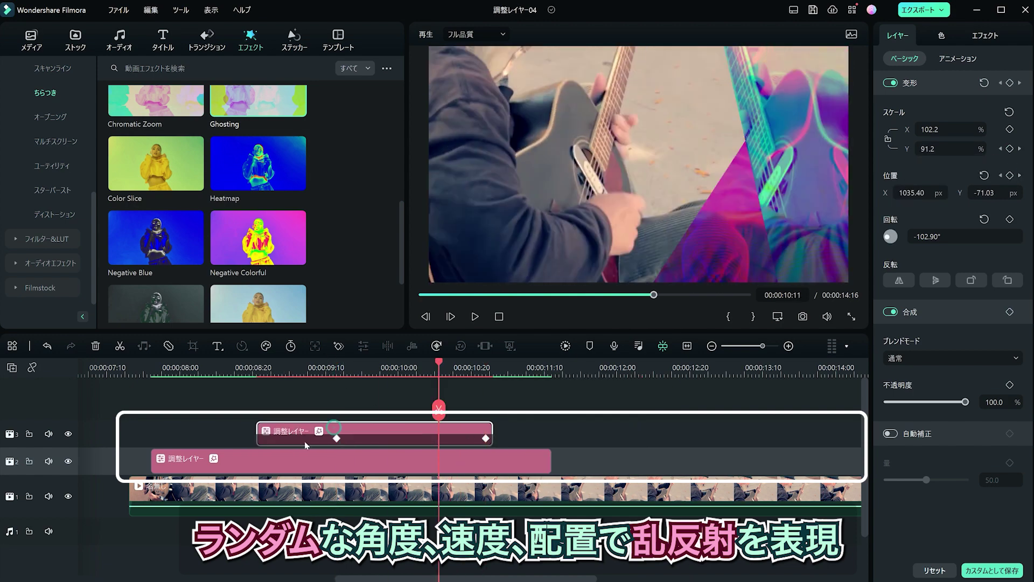
pyautogui.moveTo(268, 462); pyautogui.dragTo(283, 463)
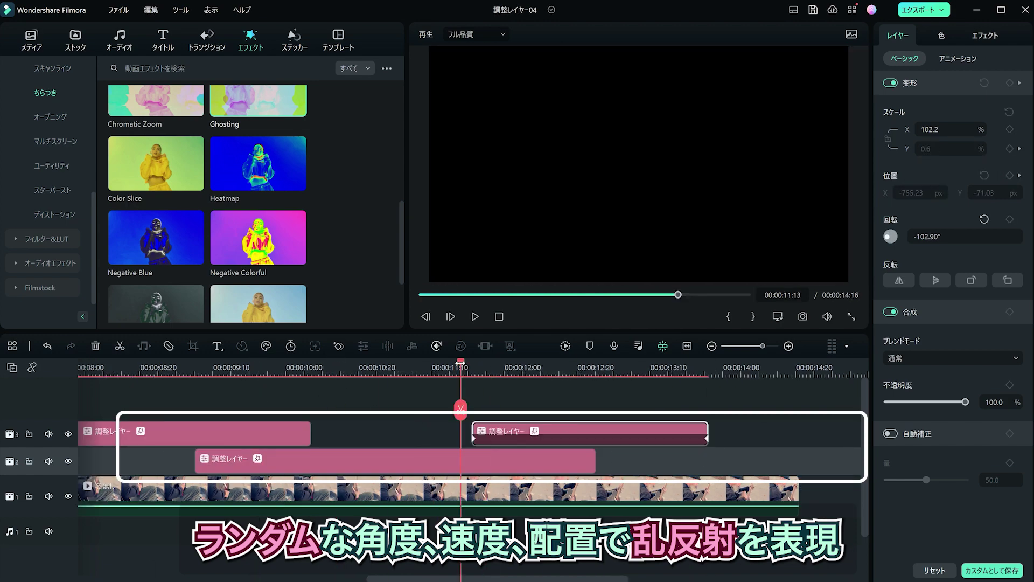
pyautogui.press('space')
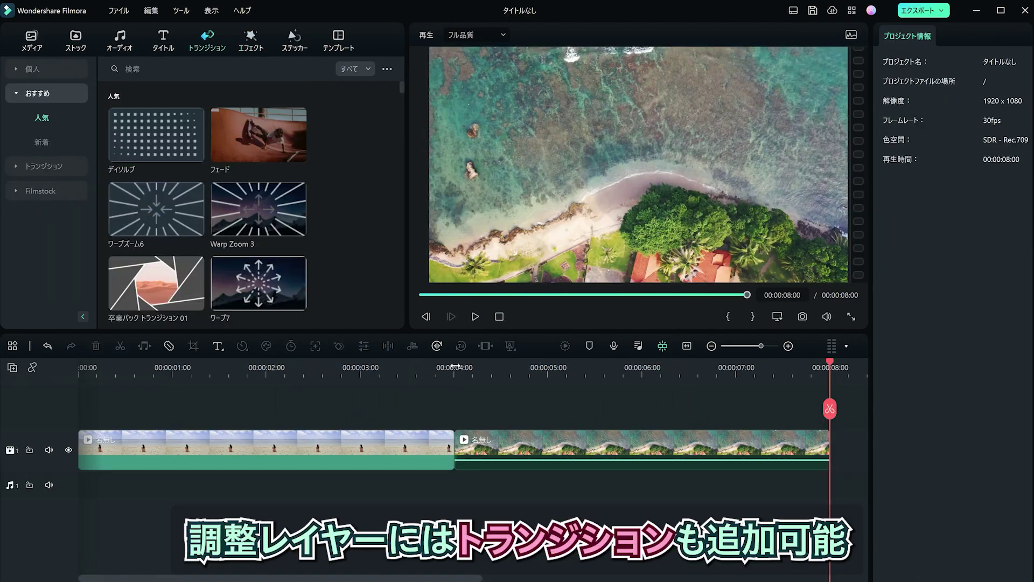
# Join the two beach clips with the ワープズーム6 transition at the 4-second cut.
pyautogui.click(451, 363)
pyautogui.click(454, 367)
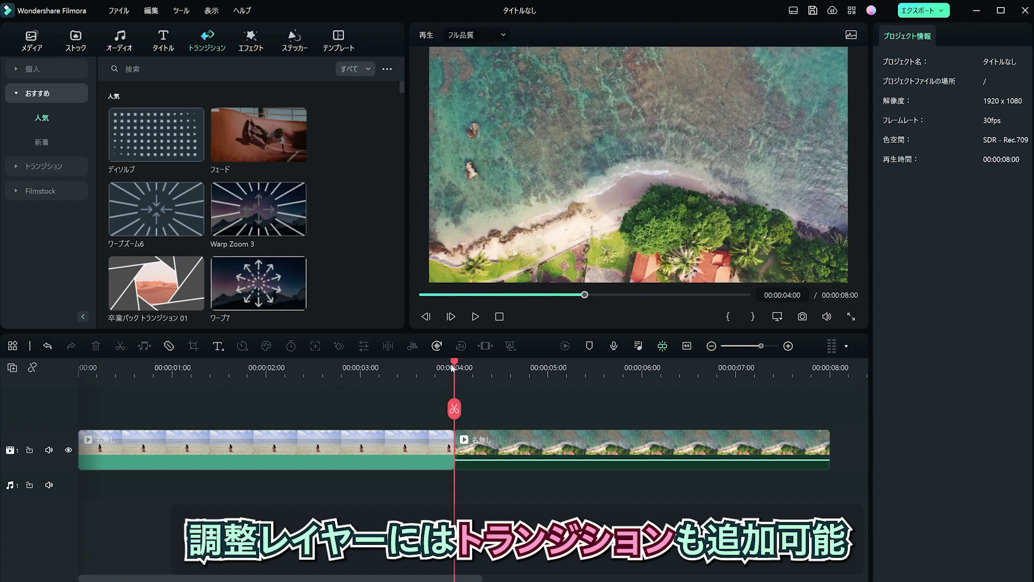
pyautogui.moveTo(134, 218); pyautogui.dragTo(454, 447)
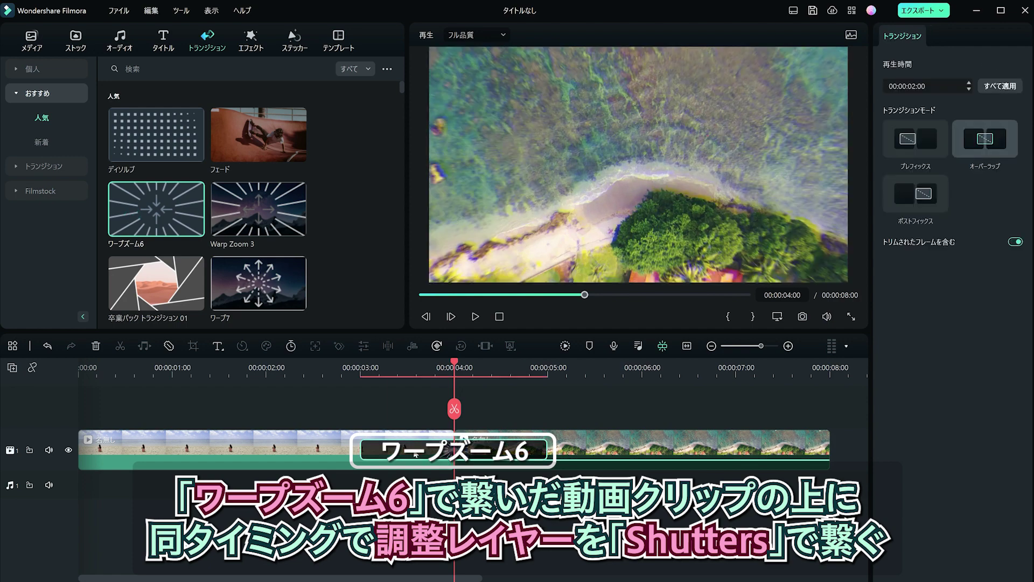
# Place an adjustment layer centred above the join of the beach clips and split it at 4 seconds.
pyautogui.click(32, 37)
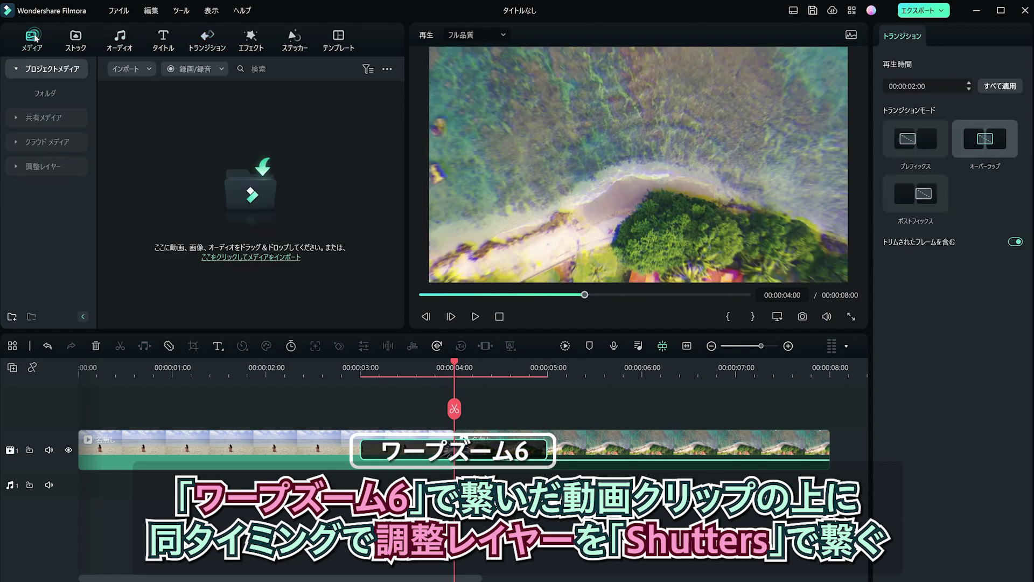
pyautogui.click(43, 166)
pyautogui.moveTo(349, 408); pyautogui.dragTo(482, 433)
pyautogui.hotkey('ctrl', 'b')
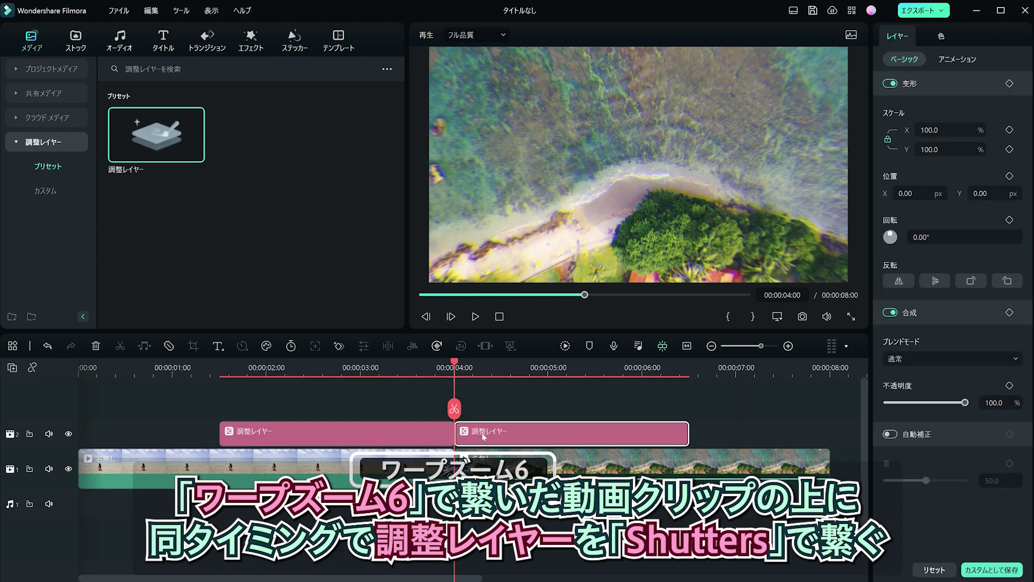
# Connect the two halves of the split adjustment layer with the Shutters transition.
pyautogui.click(206, 39)
pyautogui.moveTo(159, 122); pyautogui.dragTo(454, 433)
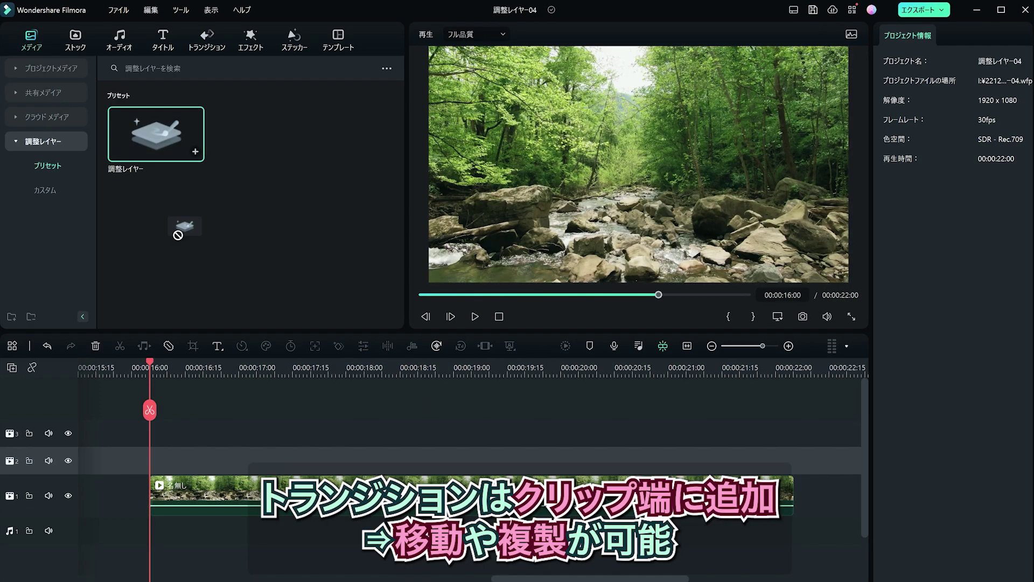
# Add an adjustment layer above the forest stream clip and apply the 線形 16 transition to its start.
pyautogui.moveTo(177, 235); pyautogui.dragTo(186, 457)
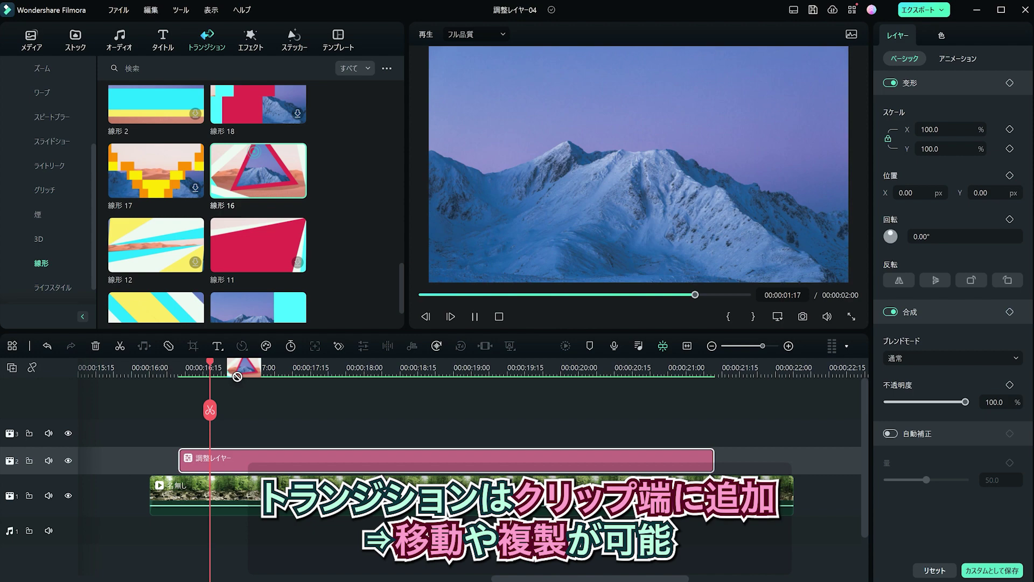
pyautogui.moveTo(237, 376); pyautogui.dragTo(194, 458)
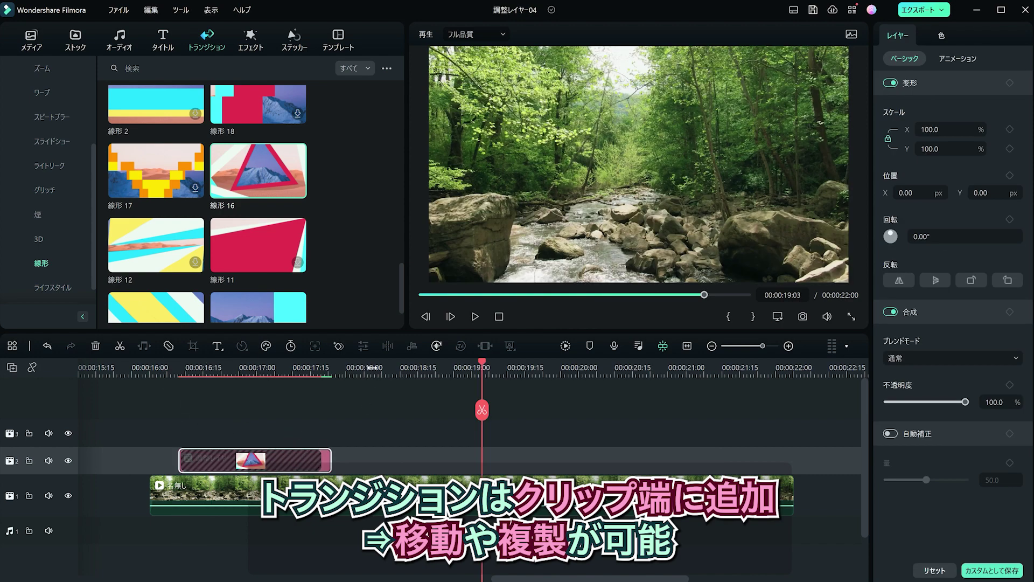
# Paste a copy of the stream clip's adjustment layer just after 18 seconds and replace its transition with 線形 17.
pyautogui.click(371, 367)
pyautogui.hotkey('ctrl', 'v')
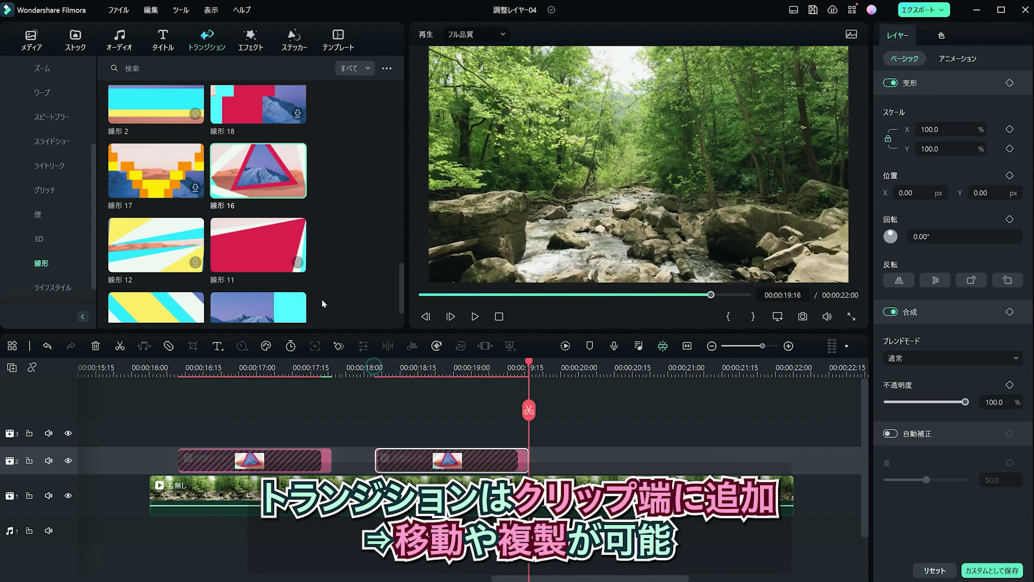
pyautogui.scroll(-1, 167, 162)
pyautogui.moveTo(166, 143); pyautogui.dragTo(446, 460)
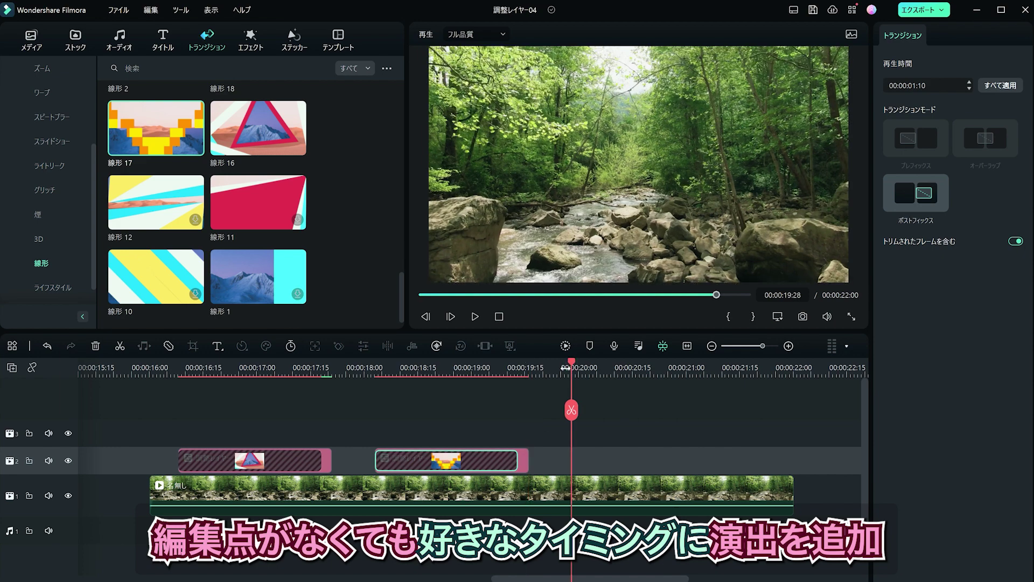
# Paste another copy of the adjustment layer at 00:00:19:28 and apply the Linear 4 transition to it.
pyautogui.click(565, 490)
pyautogui.click(565, 420)
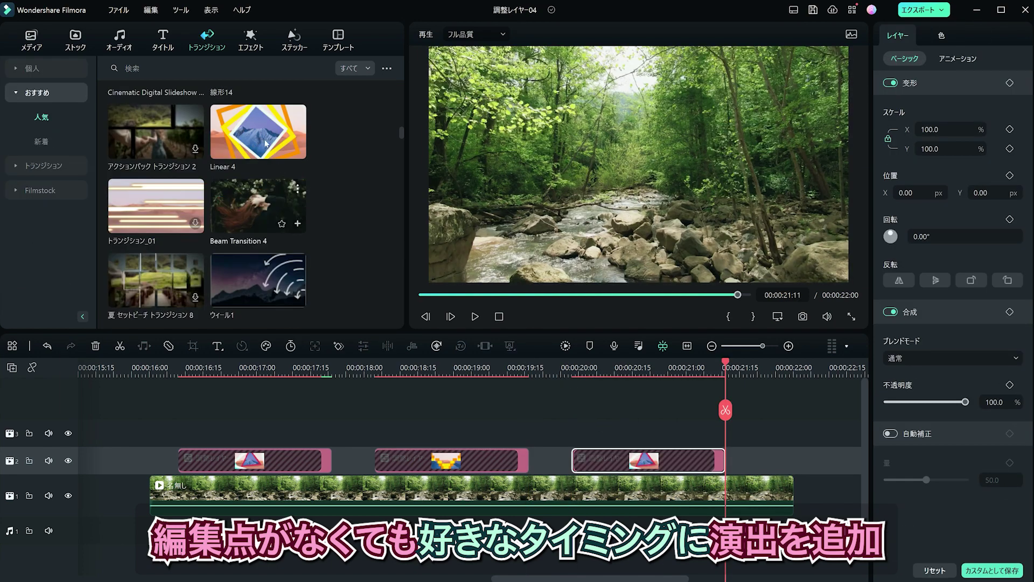
pyautogui.moveTo(266, 144); pyautogui.dragTo(574, 462)
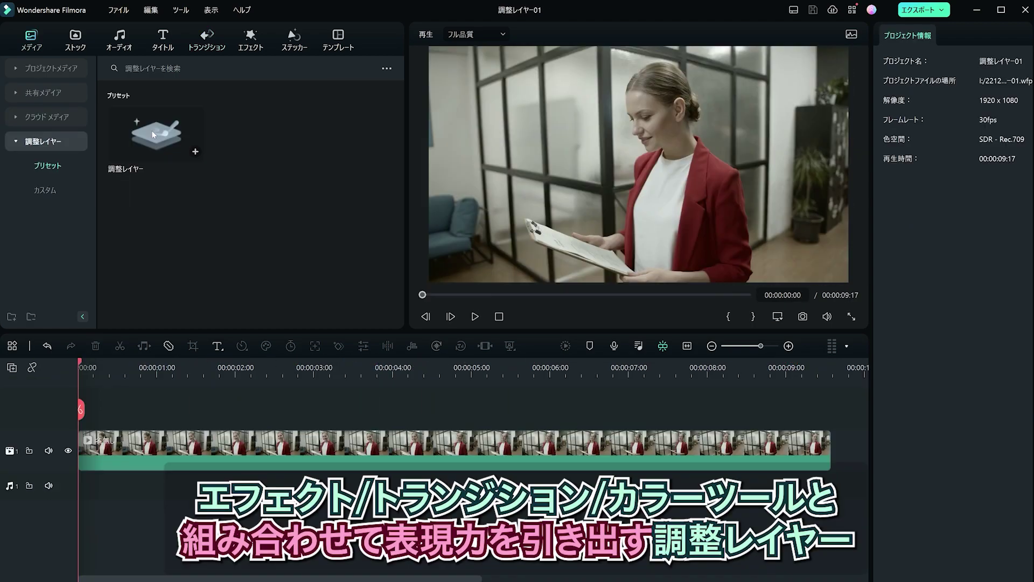
# Add an adjustment layer spanning the whole clip of the woman in the red jacket and play the result.
pyautogui.moveTo(156, 134); pyautogui.dragTo(81, 411)
pyautogui.moveTo(470, 434); pyautogui.dragTo(819, 433)
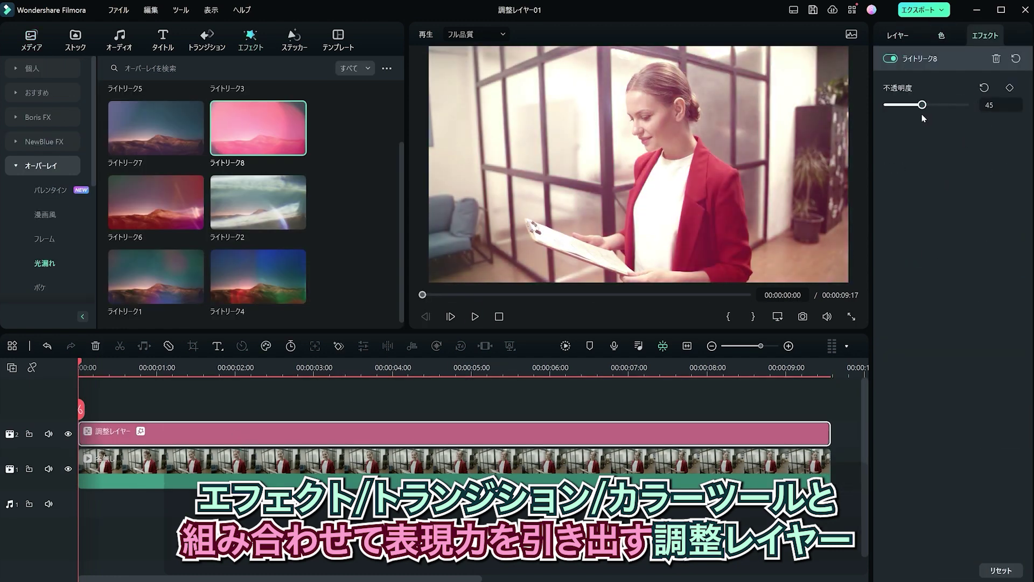
pyautogui.click(474, 316)
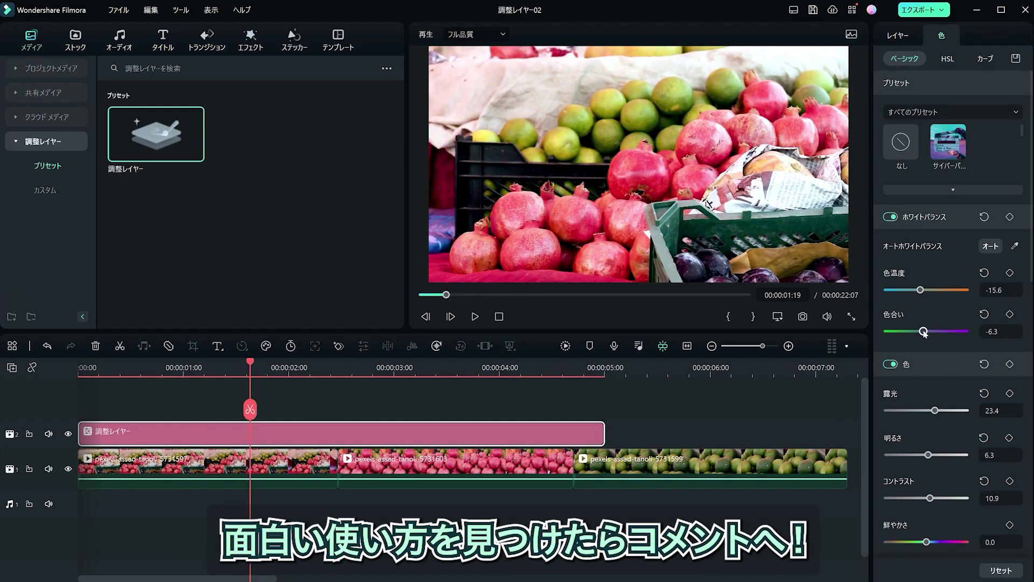
# Set 色合い to -3.1, 鮮やかさ to 9.4 and 彩度 to -1.6 on the fruit clips' adjustment layer.
pyautogui.scroll(-2, 926, 394)
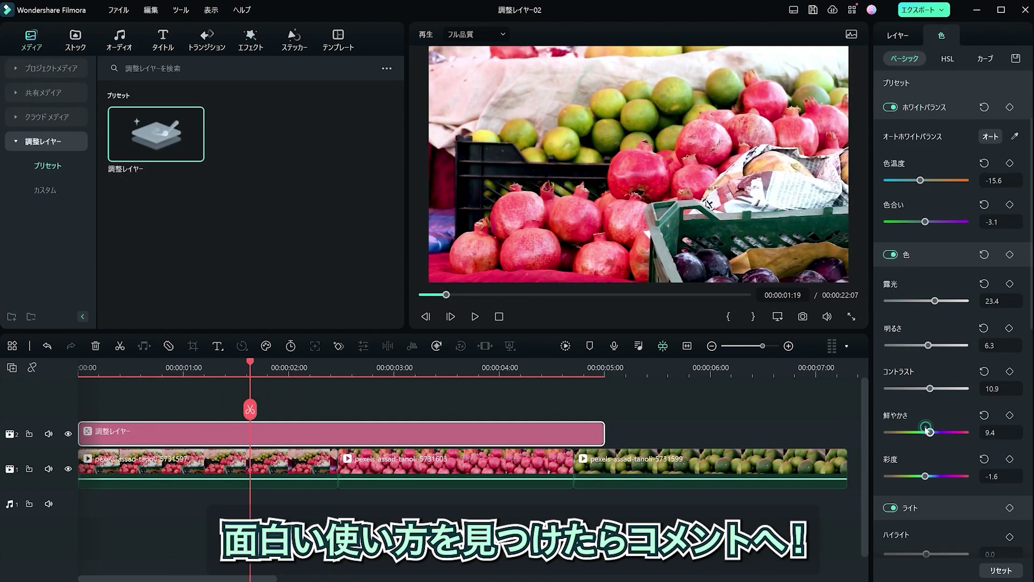
pyautogui.scroll(-3, 926, 476)
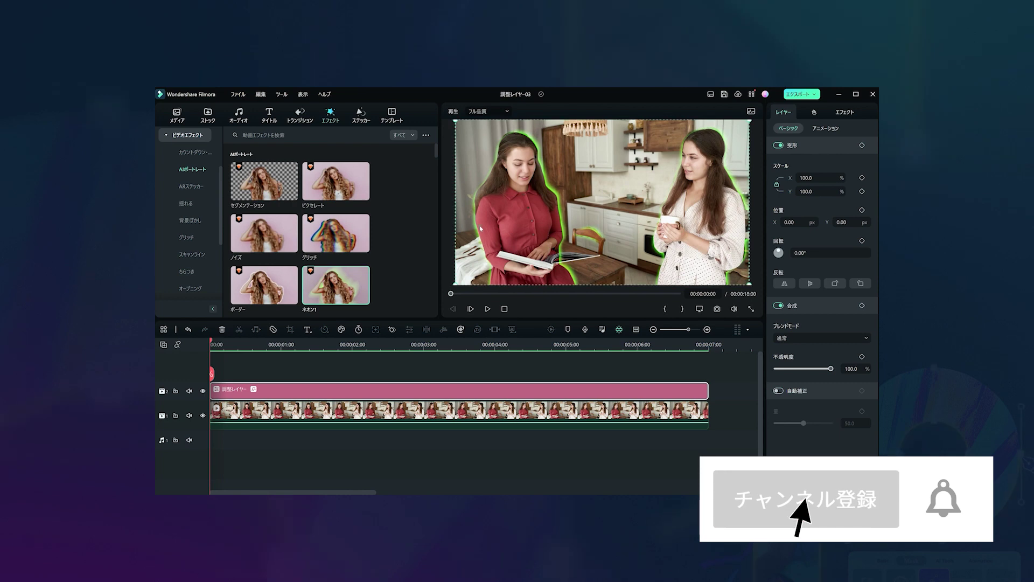
pyautogui.moveTo(481, 229); pyautogui.dragTo(513, 227)
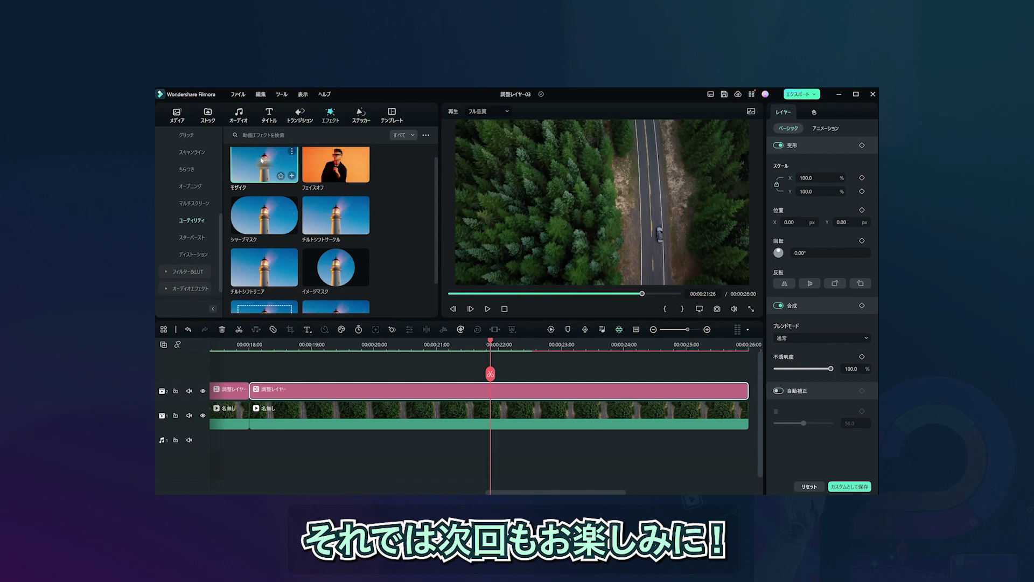
pyautogui.moveTo(264, 164); pyautogui.dragTo(295, 400)
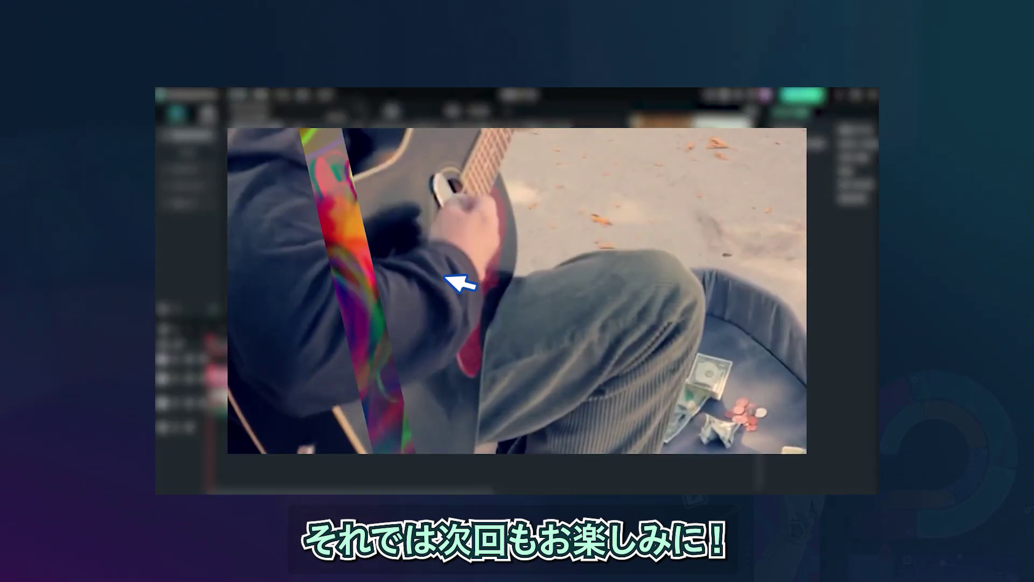